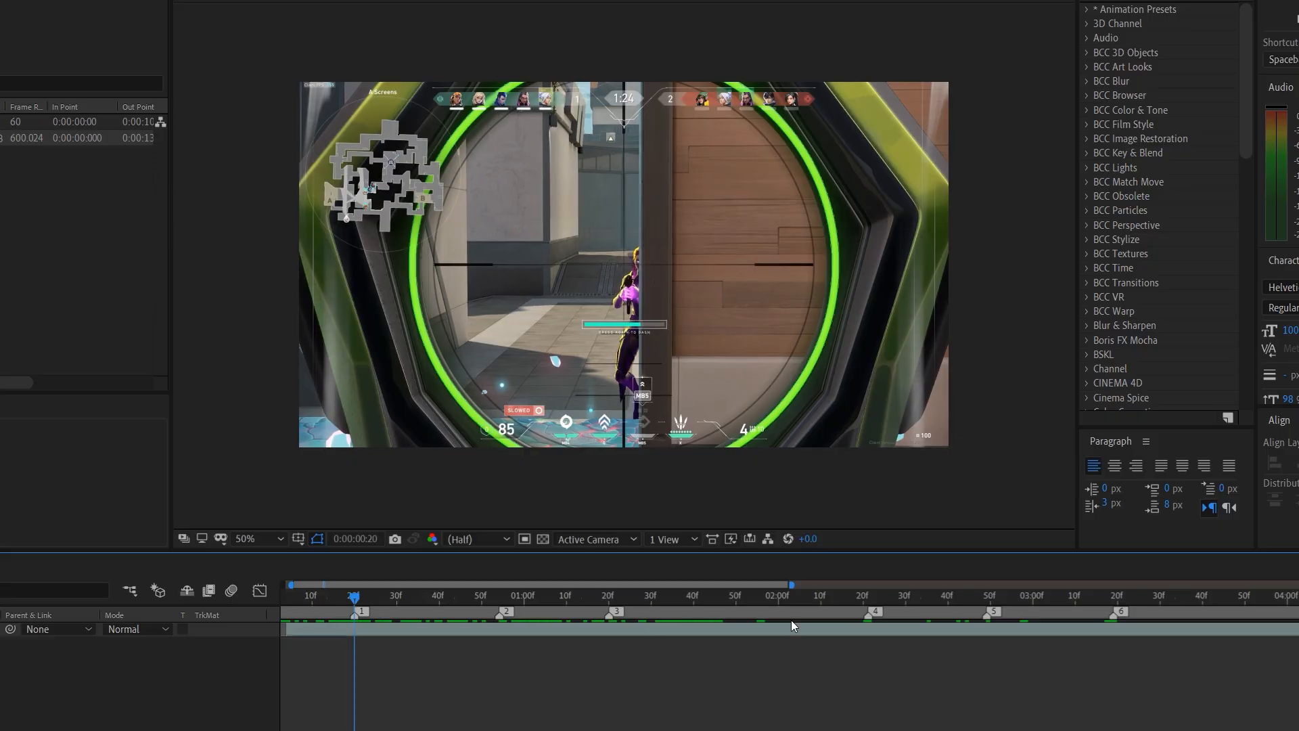
- Delete composition markers 1 and 2, keeping the playhead at marker 3
mouse_move(375, 613)
mouse_down()
mouse_move(269, 605)
mouse_move(774, 627)
mouse_move(338, 612)
mouse_move(400, 619)
mouse_move(369, 625)
mouse_move(398, 631)
mouse_move(381, 600)
mouse_move(652, 630)
mouse_move(619, 627)
mouse_move(618, 615)
mouse_up()
click(355, 627)
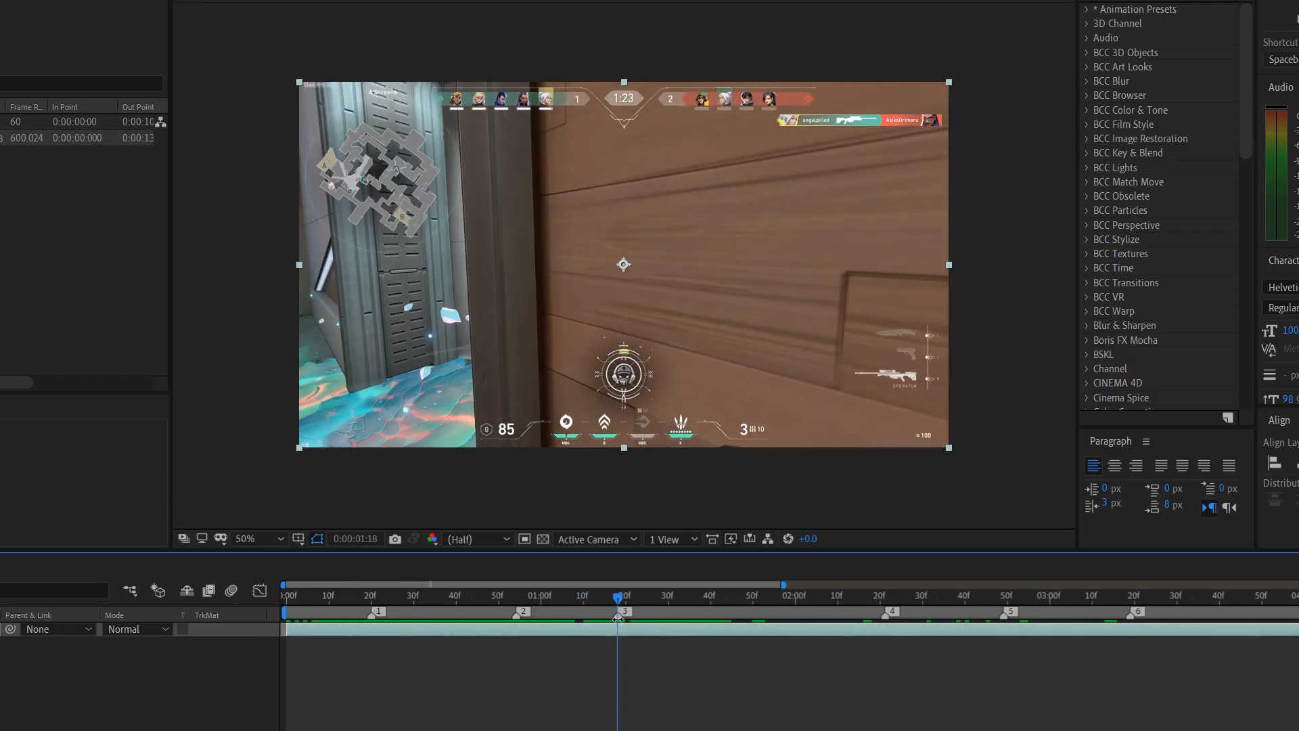
right_click(517, 613)
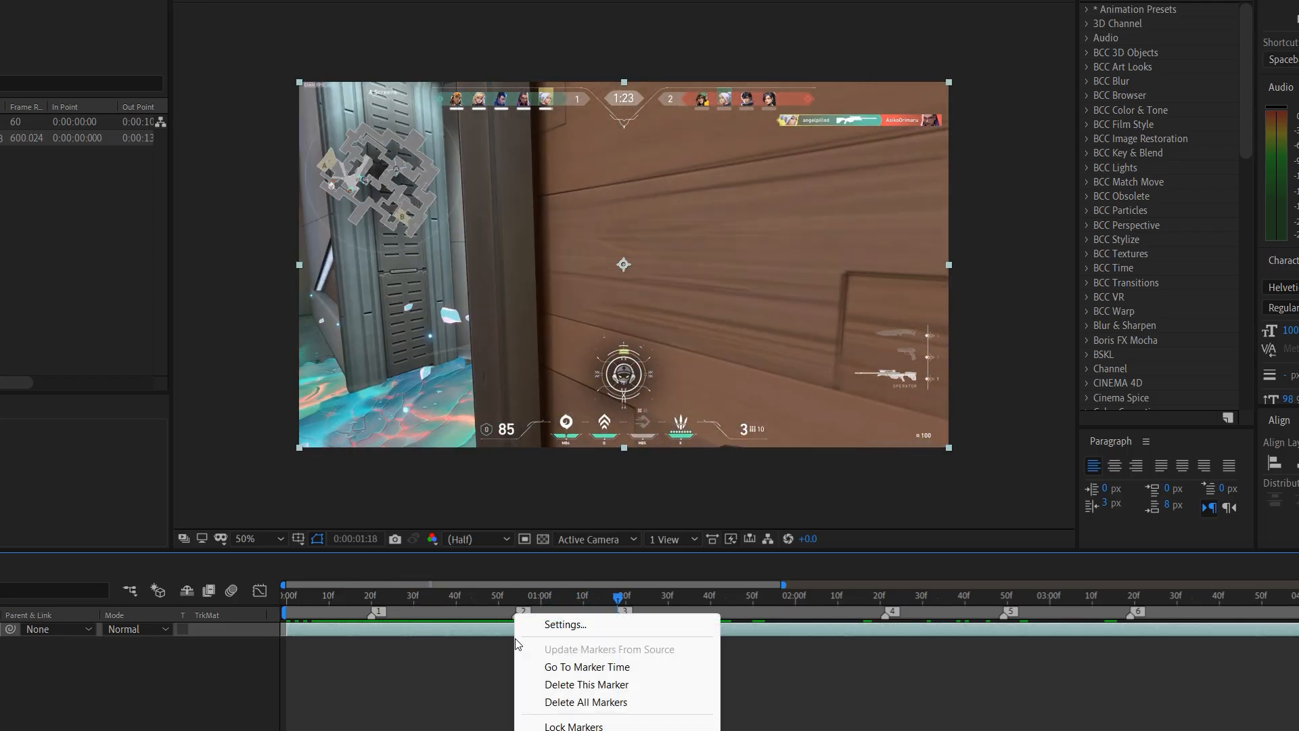
click(560, 682)
right_click(374, 611)
click(430, 681)
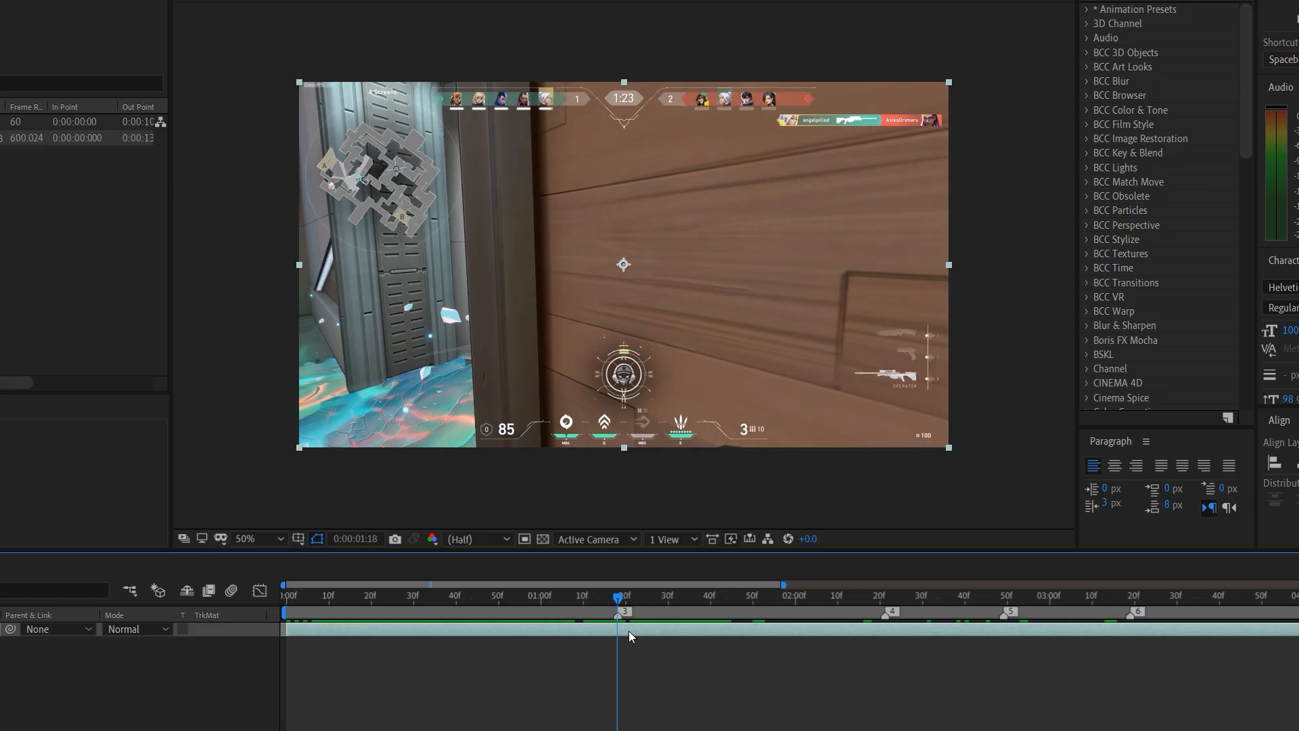
- Split the gameplay clip at marker 3 (0:00:01:18) and again at about 0:00:01:41
key(ctrl+shift+d)
drag(624, 608, 705, 617)
key(ctrl+shift+d)
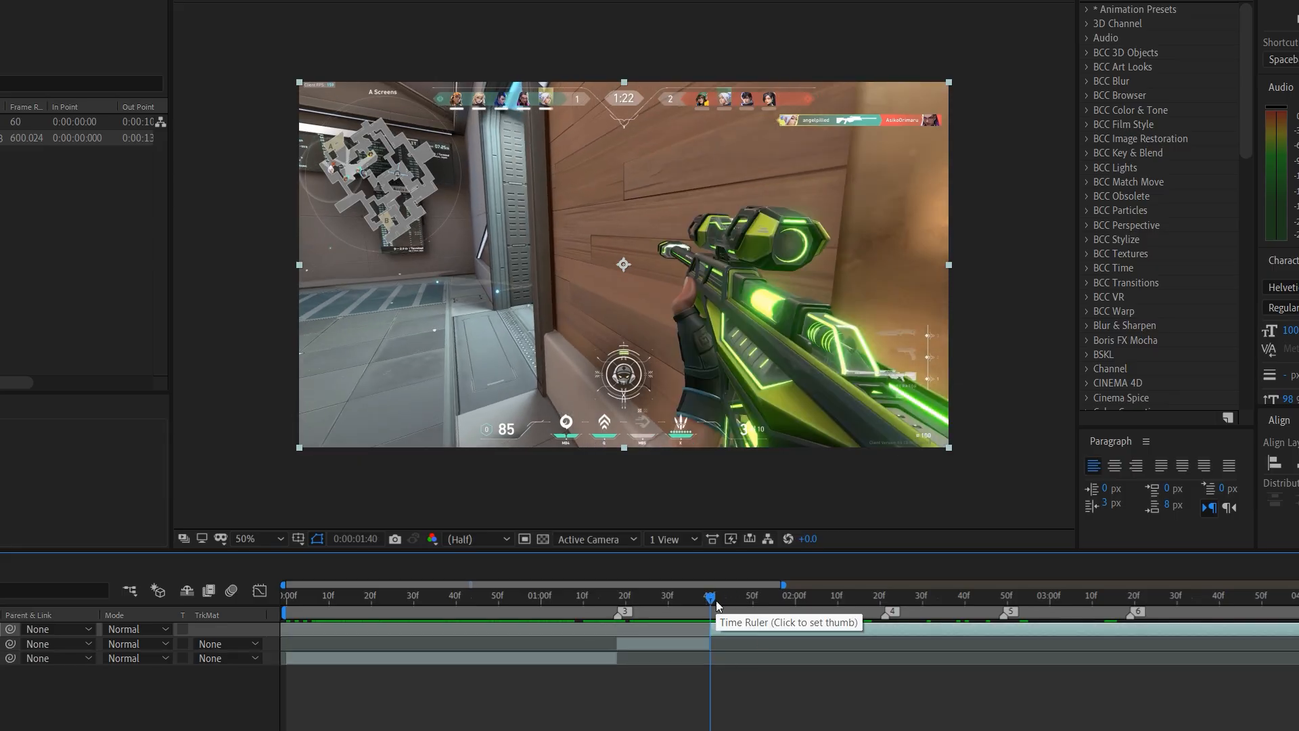
key(ctrl+z)
click(712, 599)
key(ctrl+shift+d)
- Pre-compose the short middle clip segment, moving all attributes into the new composition and adjusting its duration to the layer's span
click(624, 609)
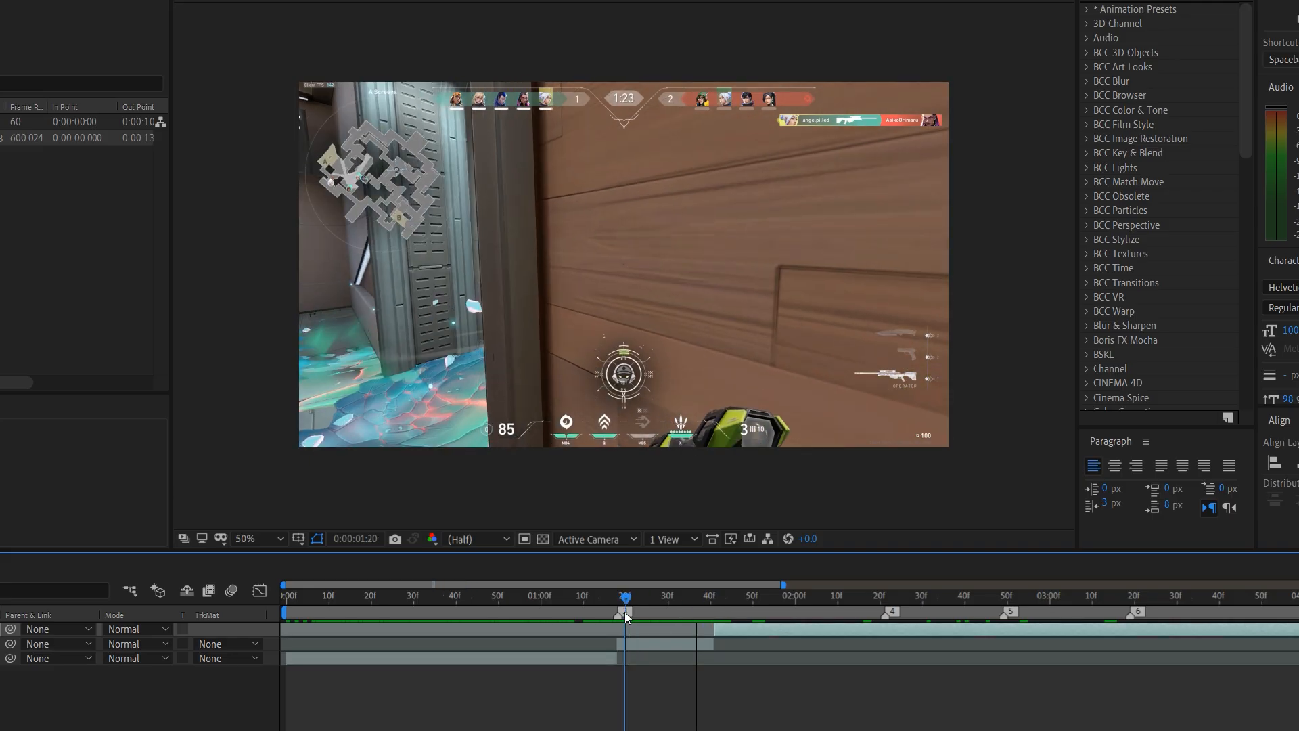
click(614, 596)
drag(607, 598, 848, 615)
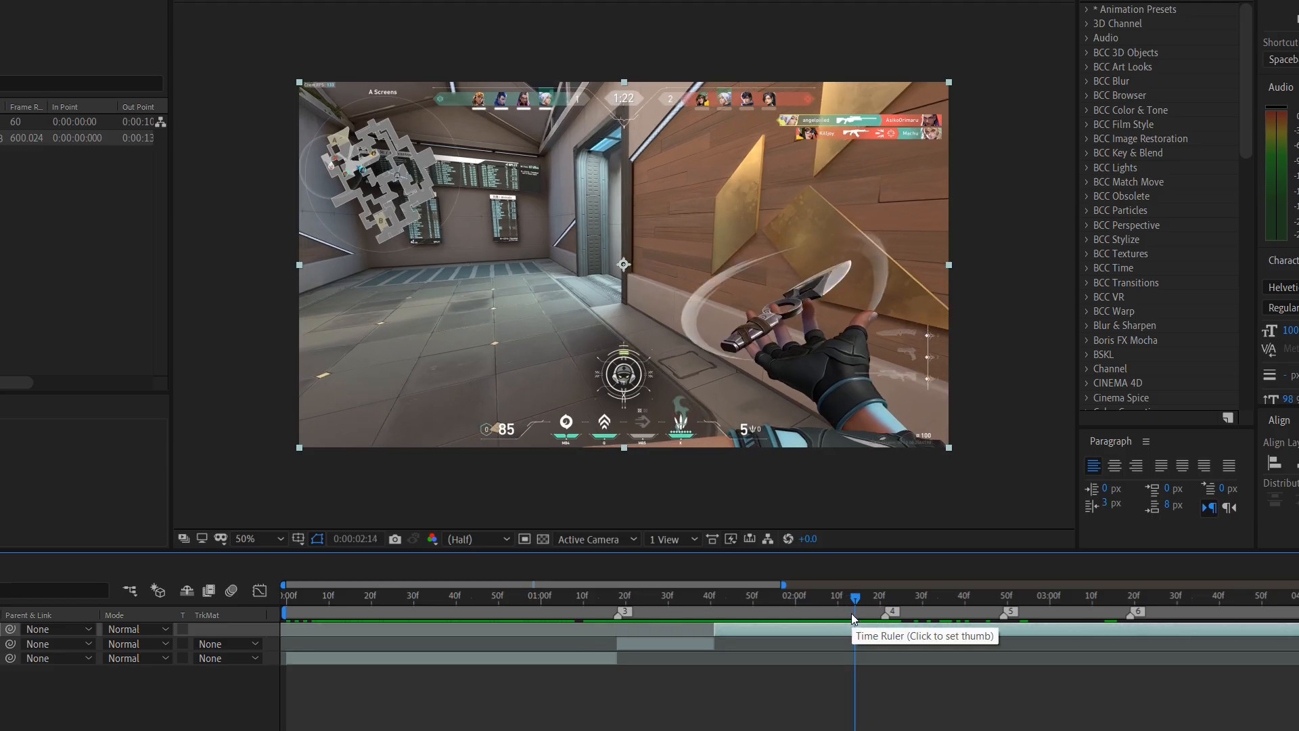
drag(839, 603, 623, 622)
right_click(636, 640)
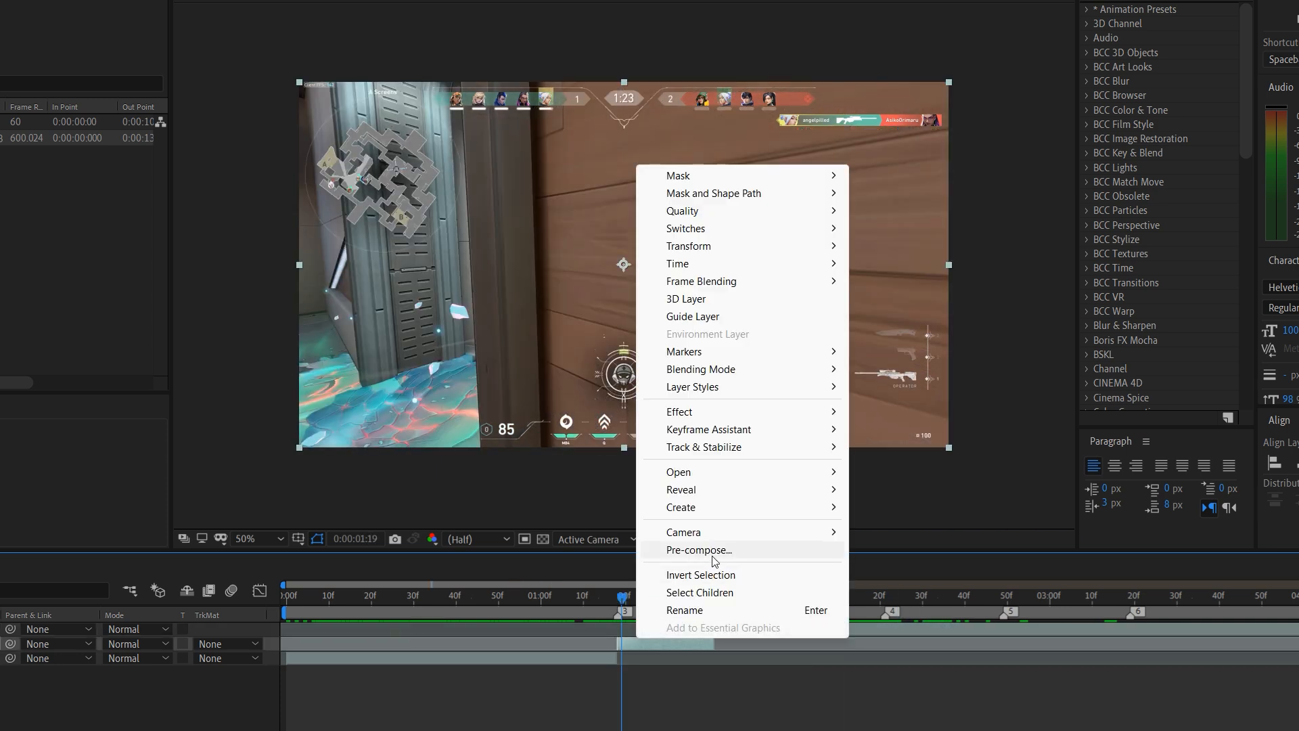
click(751, 550)
click(438, 346)
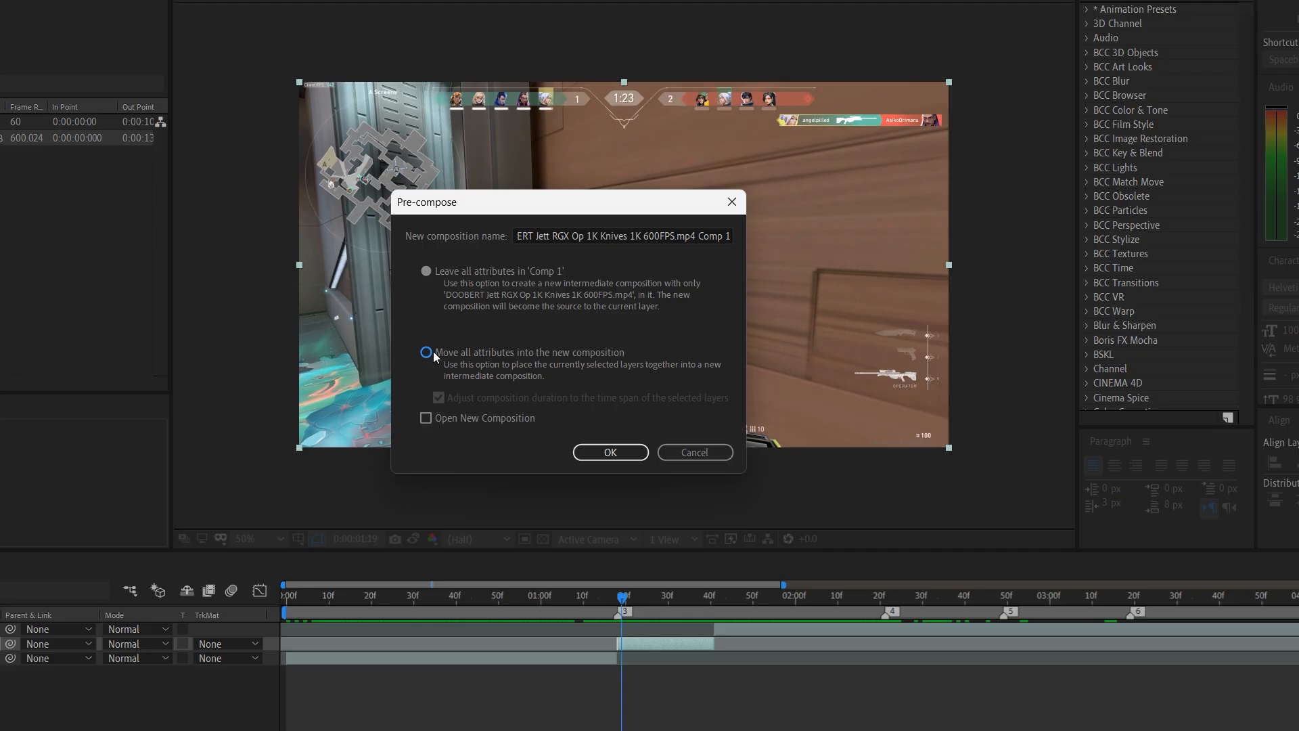
click(433, 351)
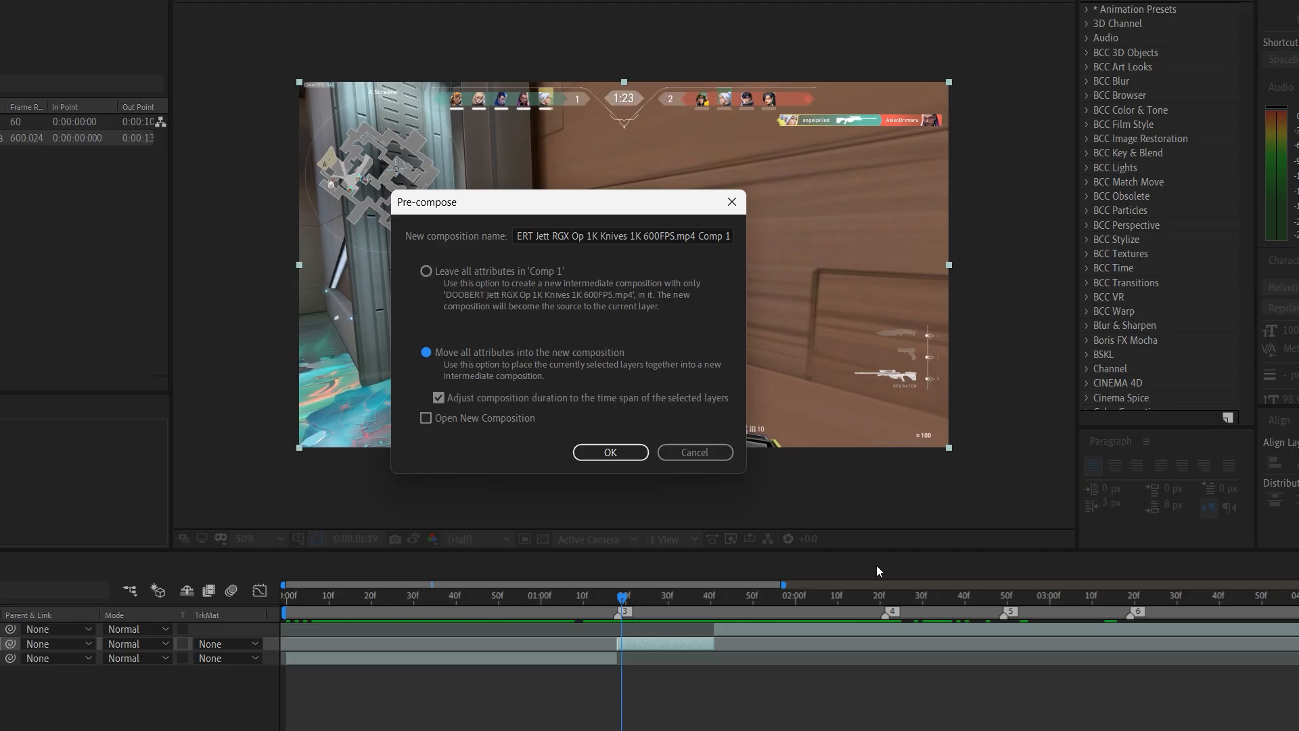
click(643, 457)
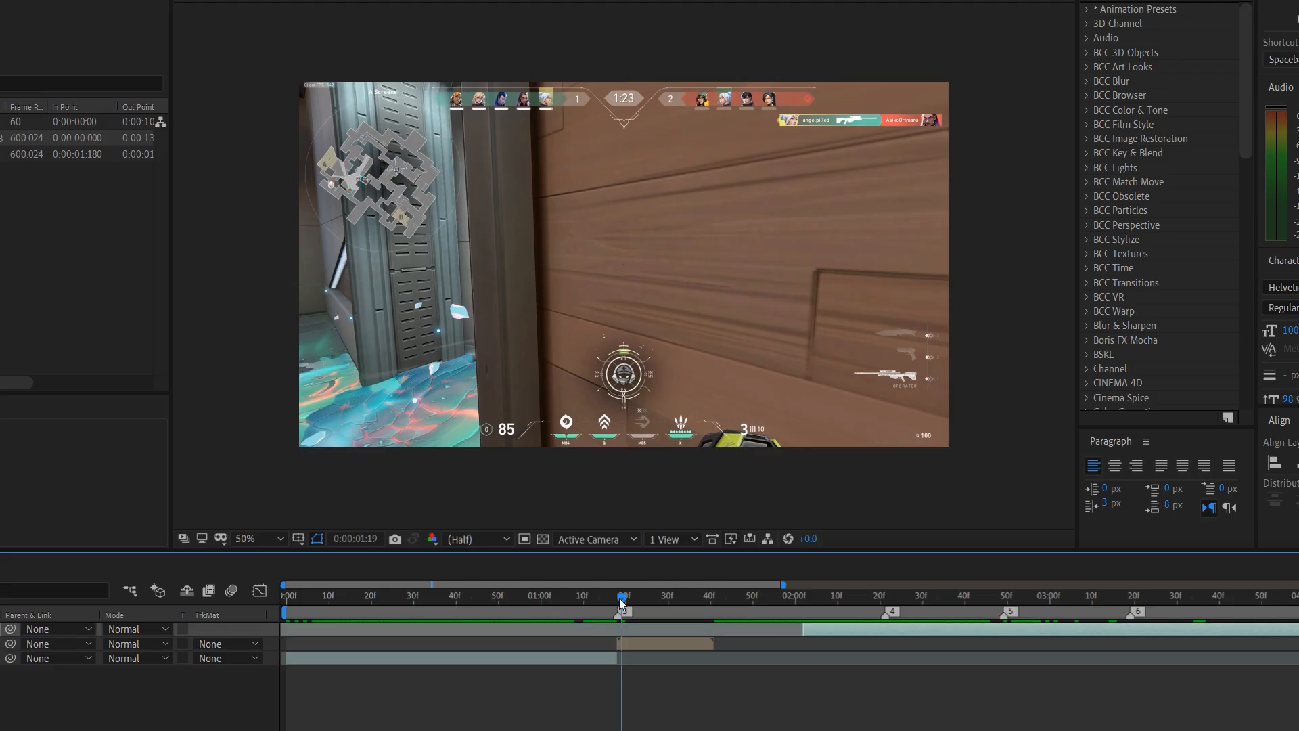
- Add composition marker 1 at 0:00:02:00 and enable time remapping on the pre-composed clip
click(770, 598)
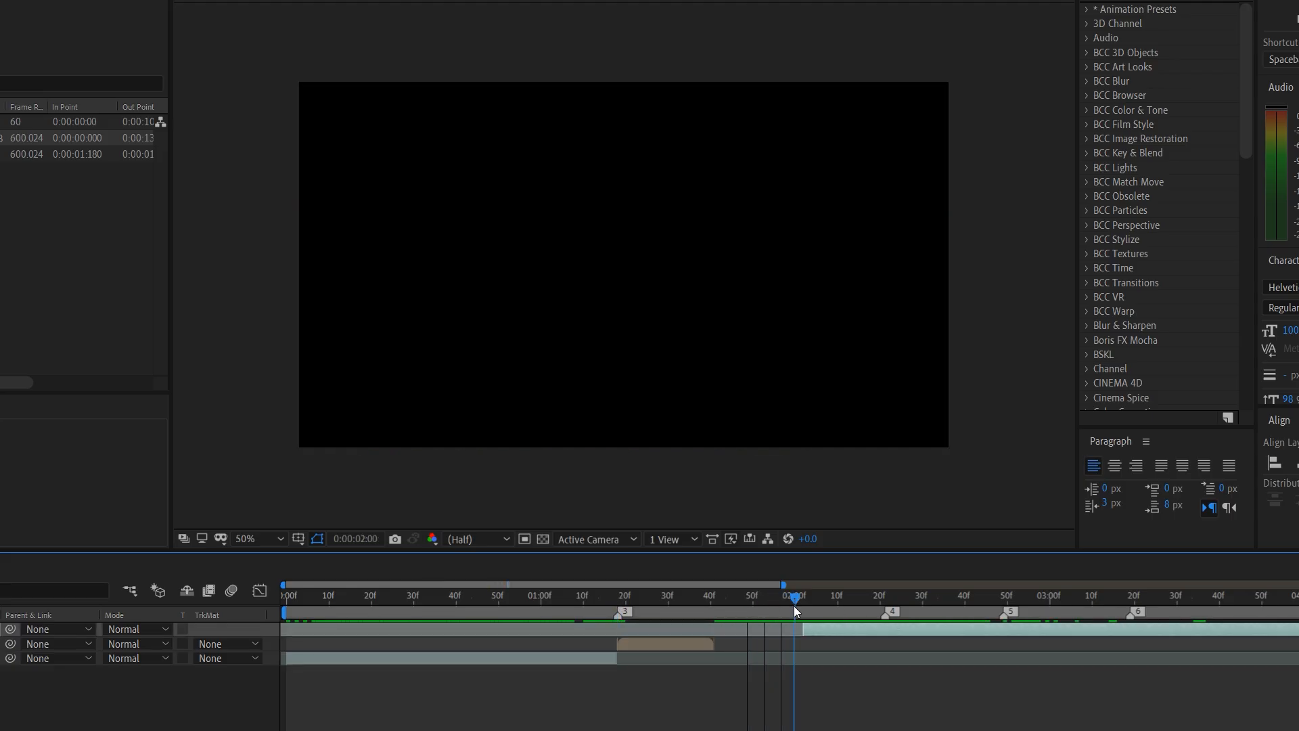
key(Page_Up)
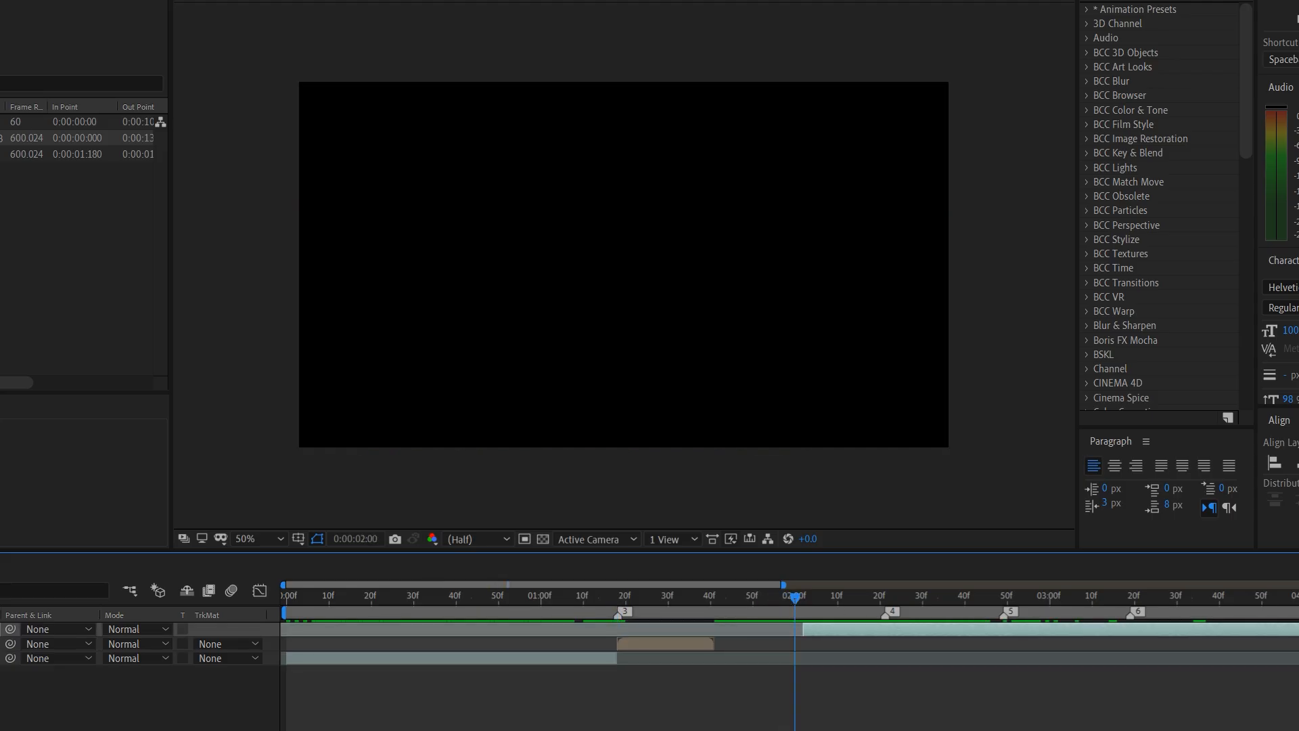
click(686, 598)
click(696, 645)
key(ctrl+alt+t)
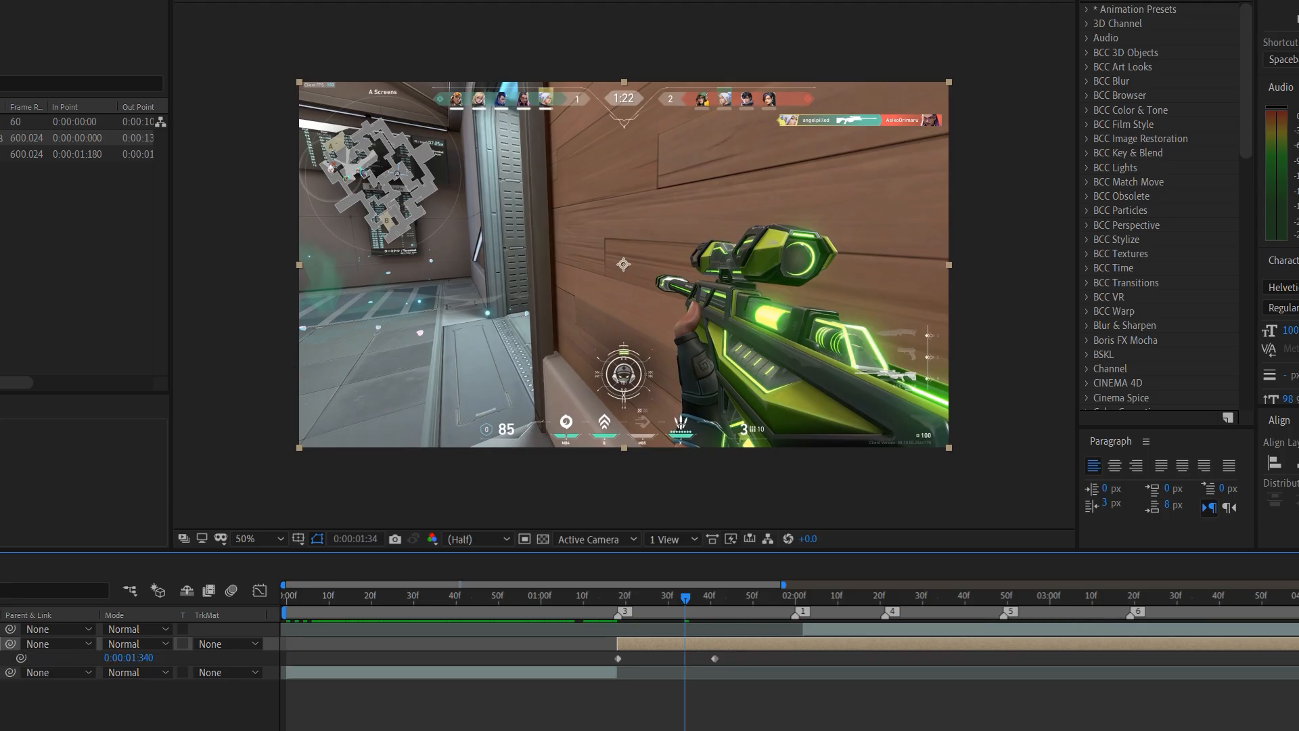
- Move the clip's end time-remap keyframe to marker 1 at 0:00:02:00 and cut away the part of the clip beyond it
key(equal)
drag(738, 658, 862, 658)
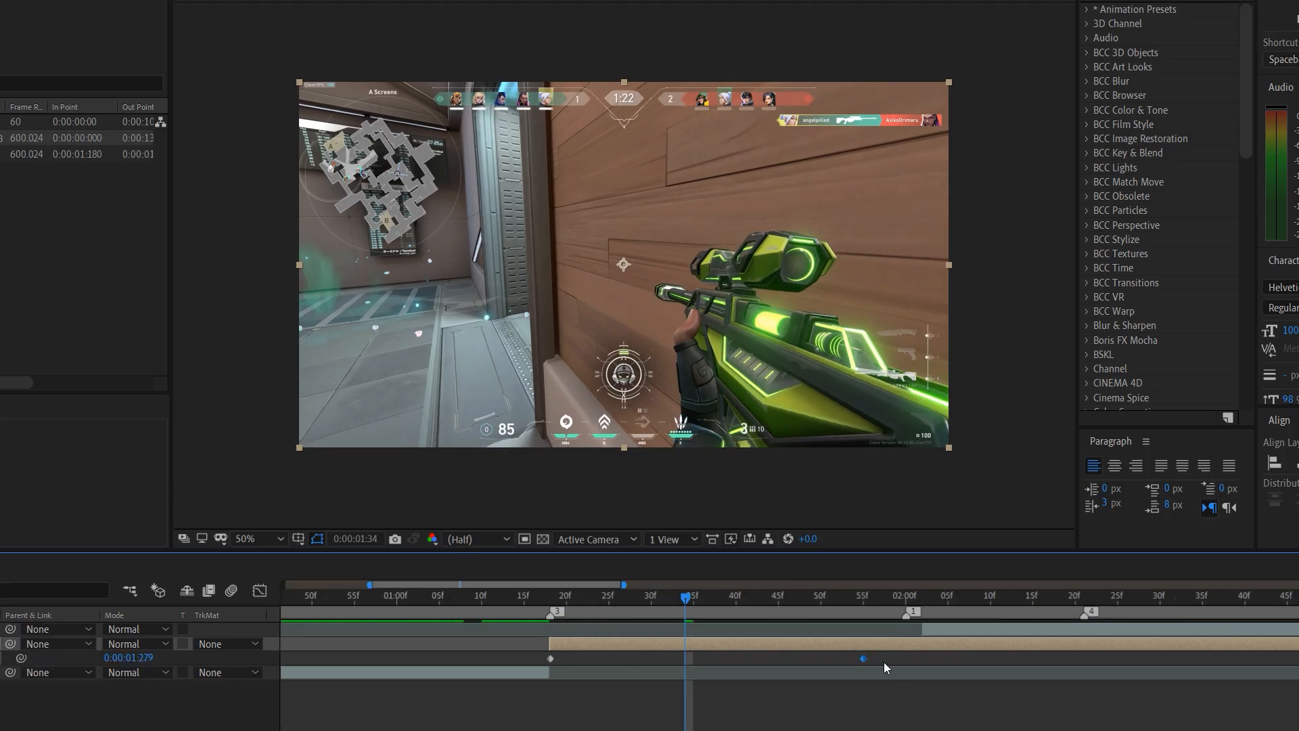
click(906, 600)
key(ctrl+shift+d)
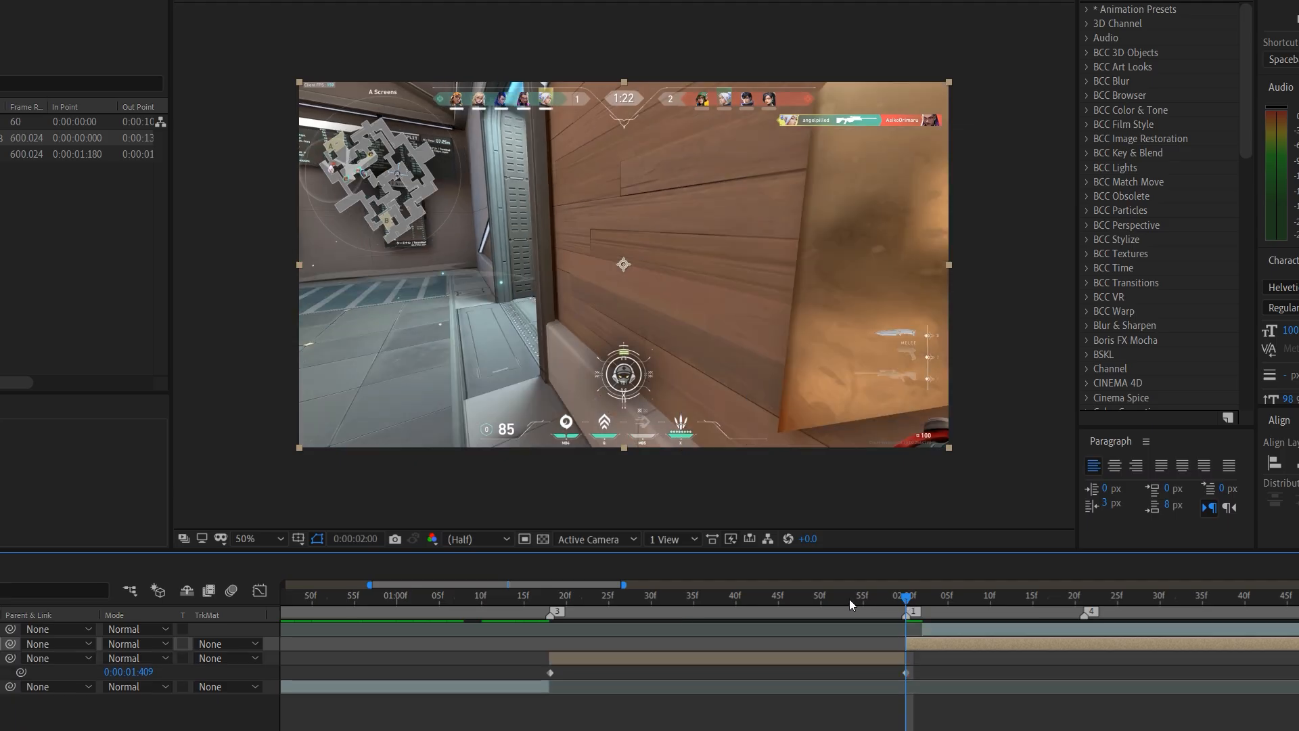
key(Delete)
- Make the pre-composed clip end and the last clip start at 0:00:01:48, and split the last clip at 0:00:02:59
click(778, 598)
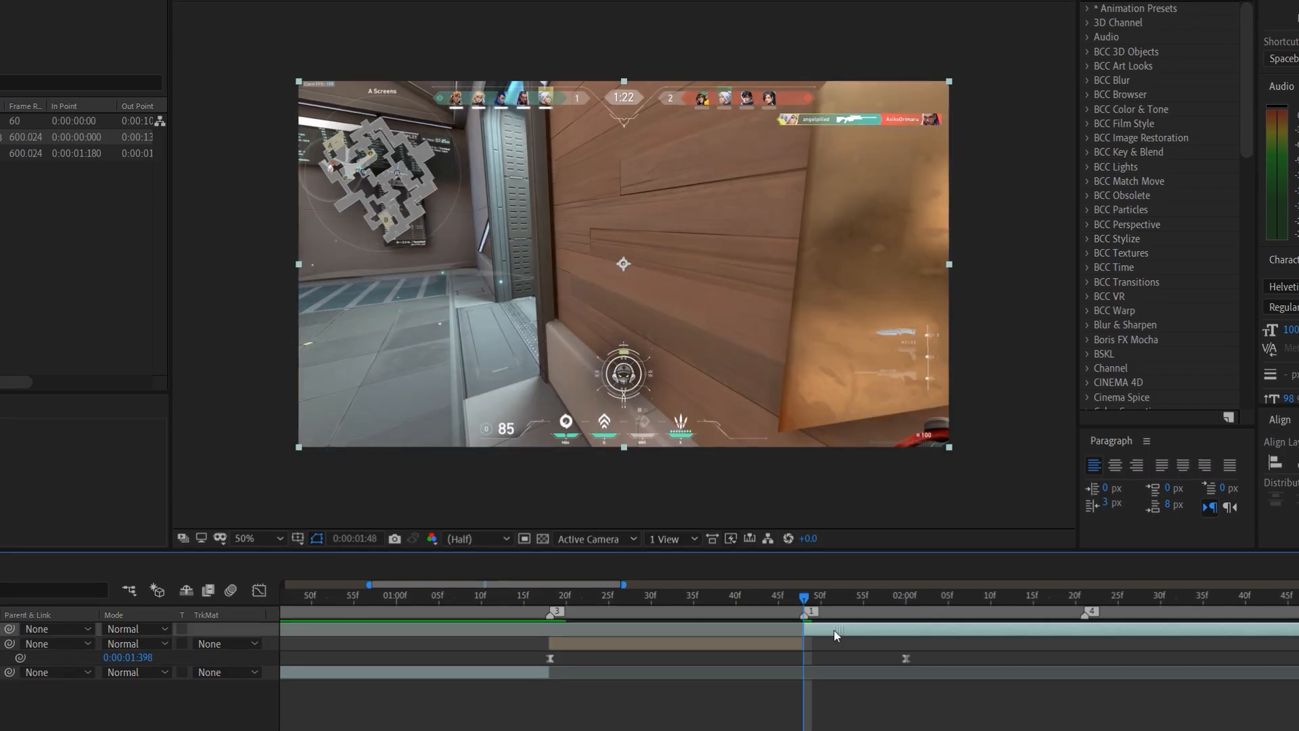
mouse_move(829, 602)
mouse_down()
mouse_move(991, 610)
mouse_move(923, 614)
mouse_move(952, 616)
mouse_up()
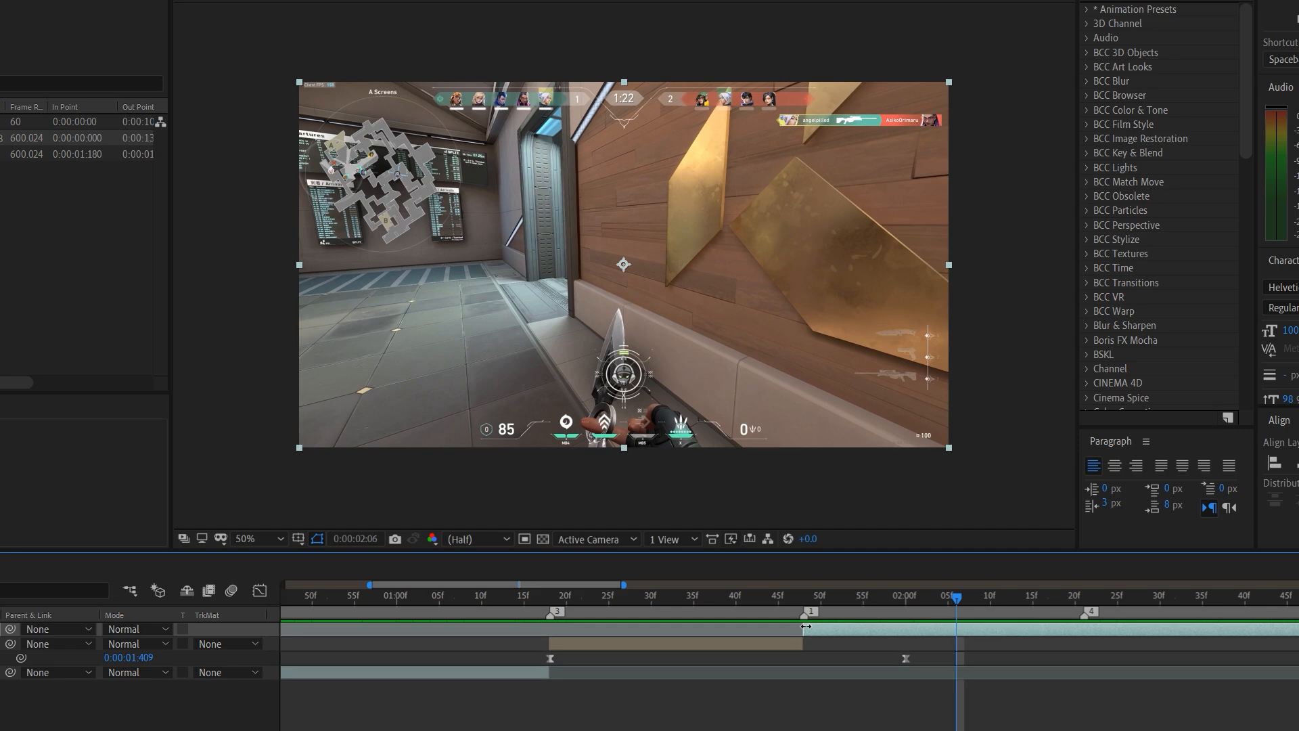
mouse_move(803, 633)
mouse_down()
mouse_move(948, 636)
mouse_move(833, 635)
mouse_move(891, 607)
mouse_move(1298, 597)
mouse_up()
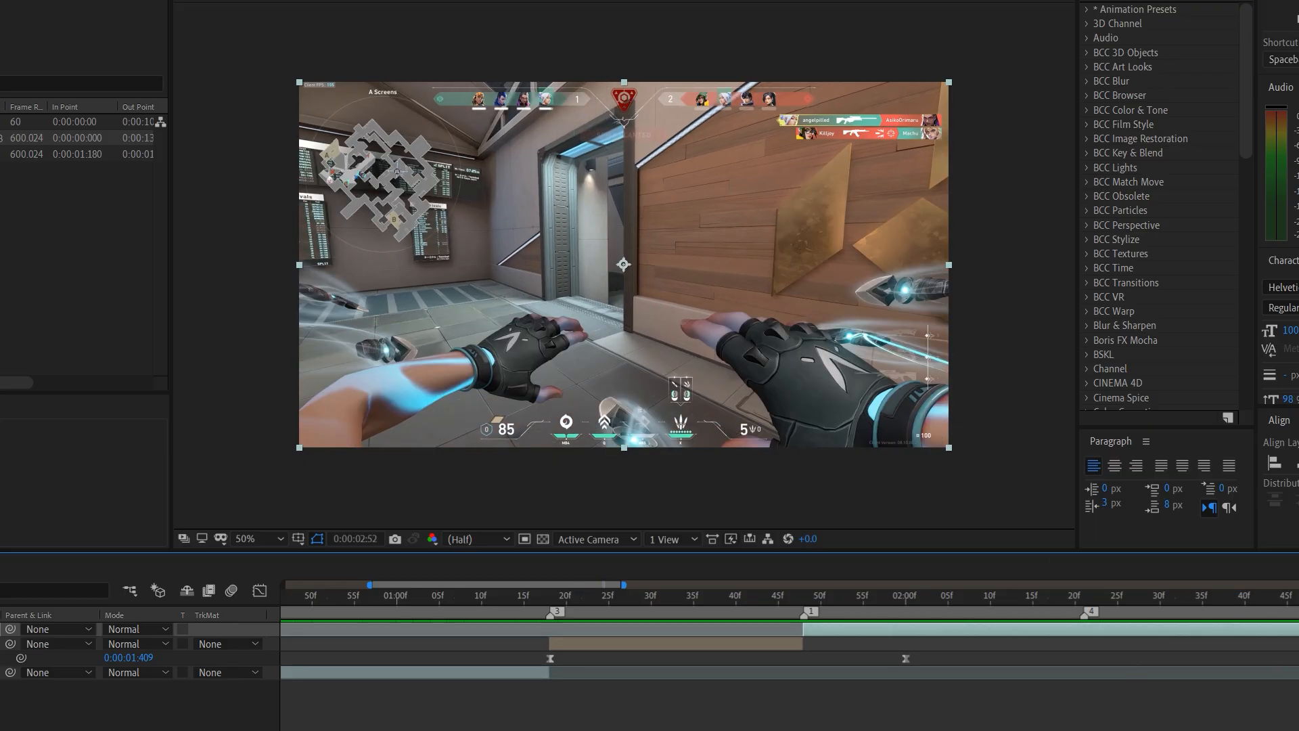
scroll(790, 642, right, 5)
key(minus)
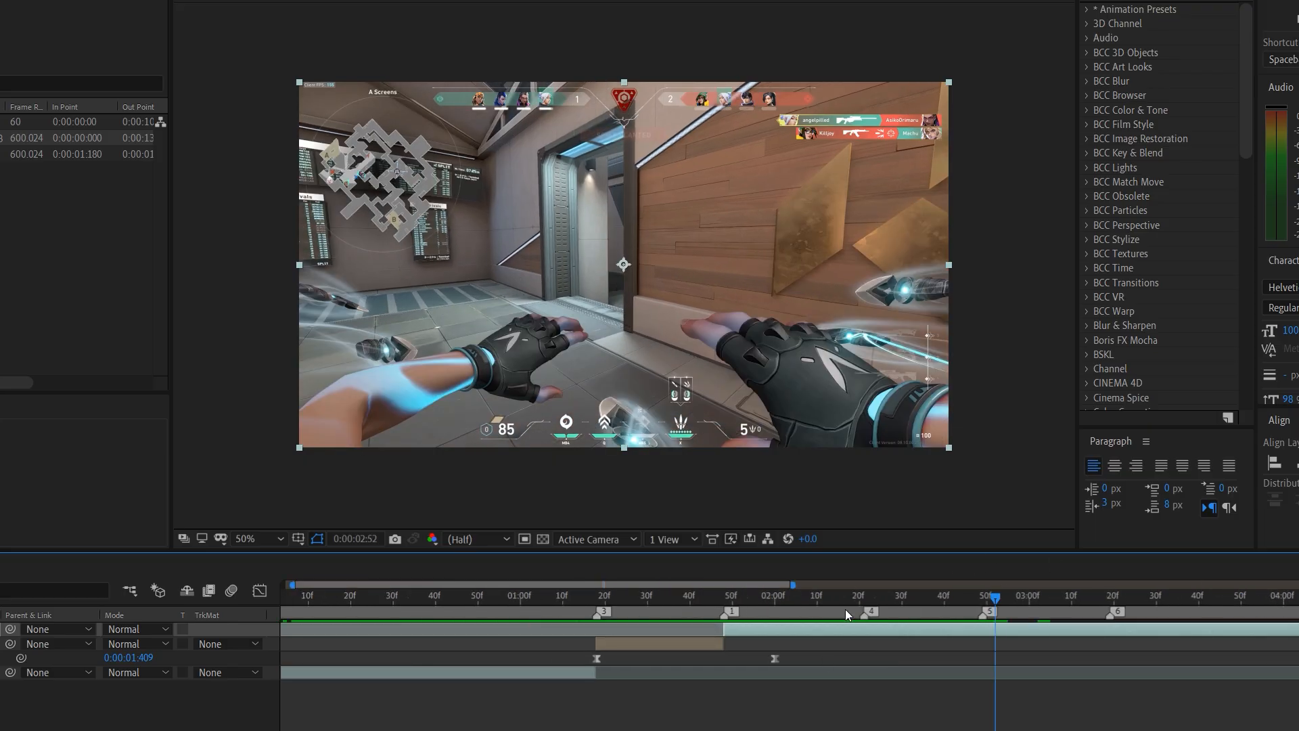
drag(988, 607, 1104, 631)
key(ctrl+shift+d)
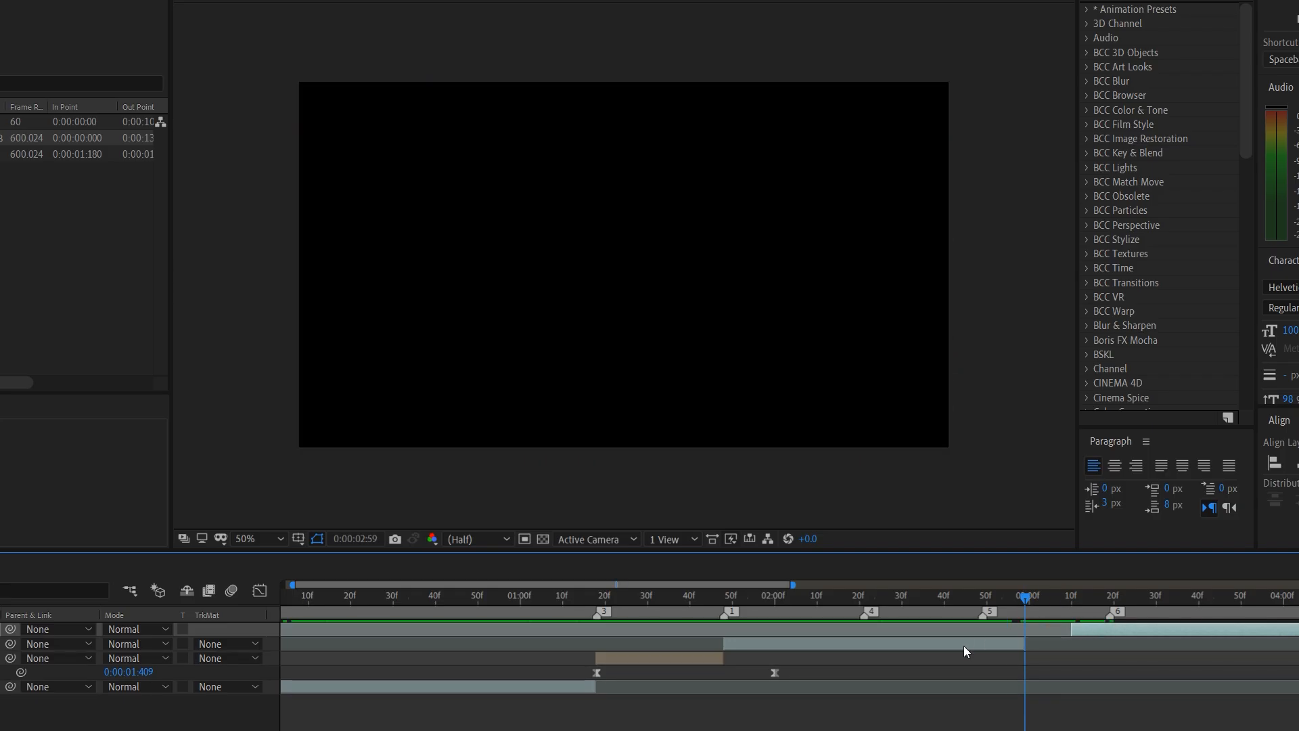
- Pre-compose the clip segment that starts at marker 1
right_click(964, 644)
click(1055, 557)
click(609, 451)
- Enable time remapping on the second pre-composed clip and add keyframes at about 0:00:02:07 and 0:00:02:25
mouse_move(730, 599)
mouse_down()
mouse_move(722, 605)
mouse_move(888, 612)
mouse_move(717, 622)
mouse_move(1241, 602)
mouse_move(1173, 614)
mouse_move(1240, 647)
mouse_up()
key(=)
key(ctrl+alt+t)
key(ctrl+s)
key(Escape)
click(1190, 646)
click(995, 602)
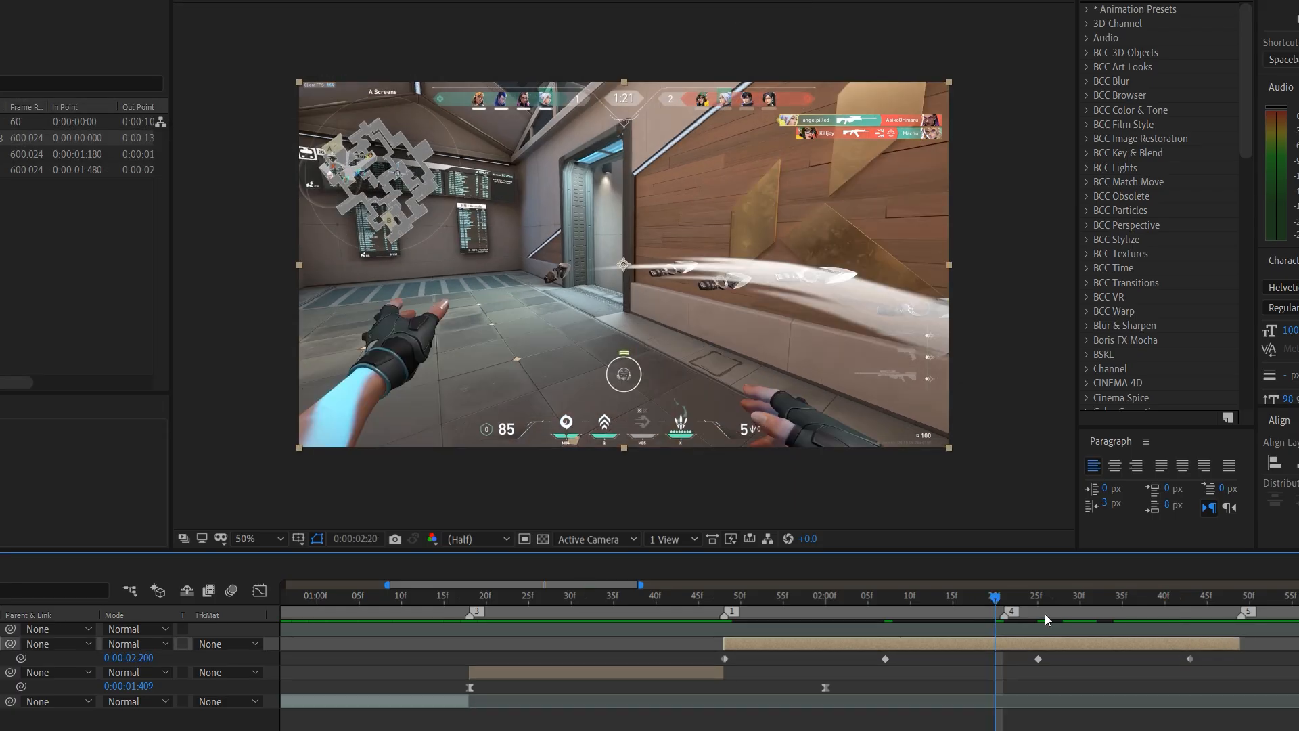
- Move the second pre-composed clip's last time-remap keyframe to marker 5 at about 0:00:02:49
click(1224, 600)
click(1003, 601)
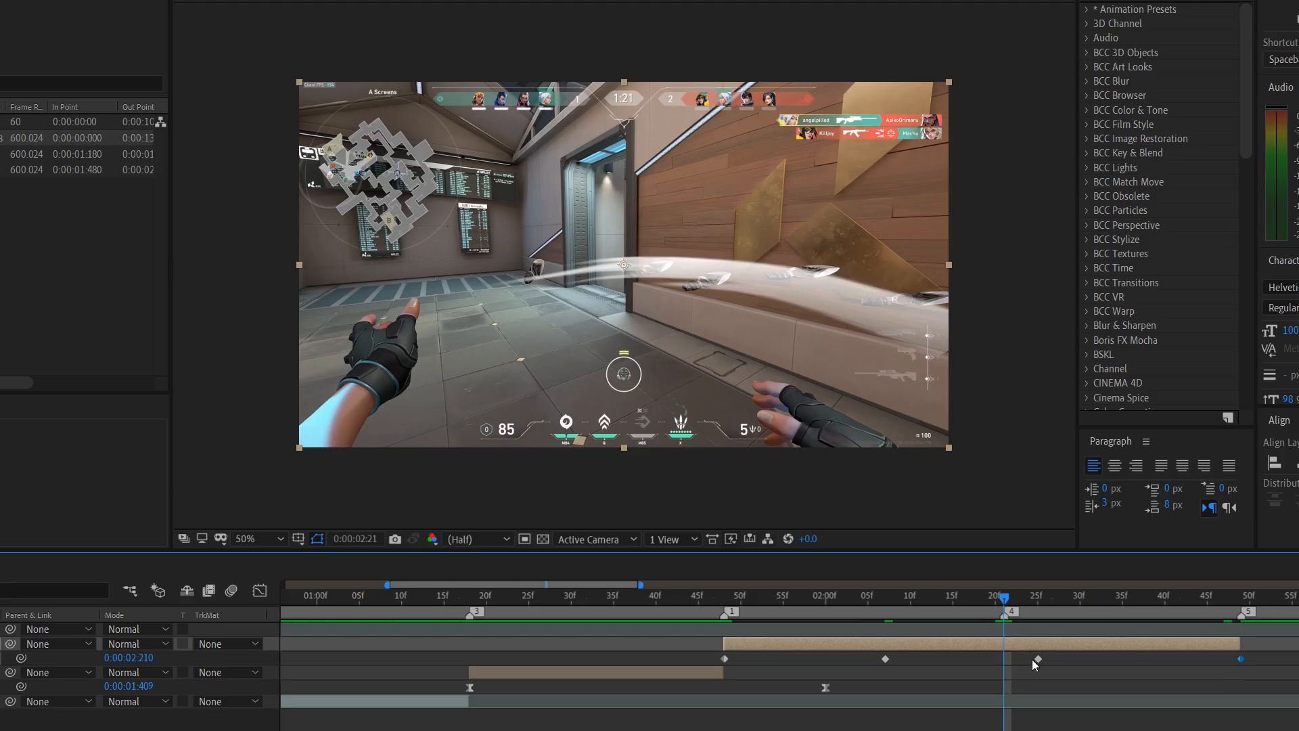
drag(1102, 602, 1298, 633)
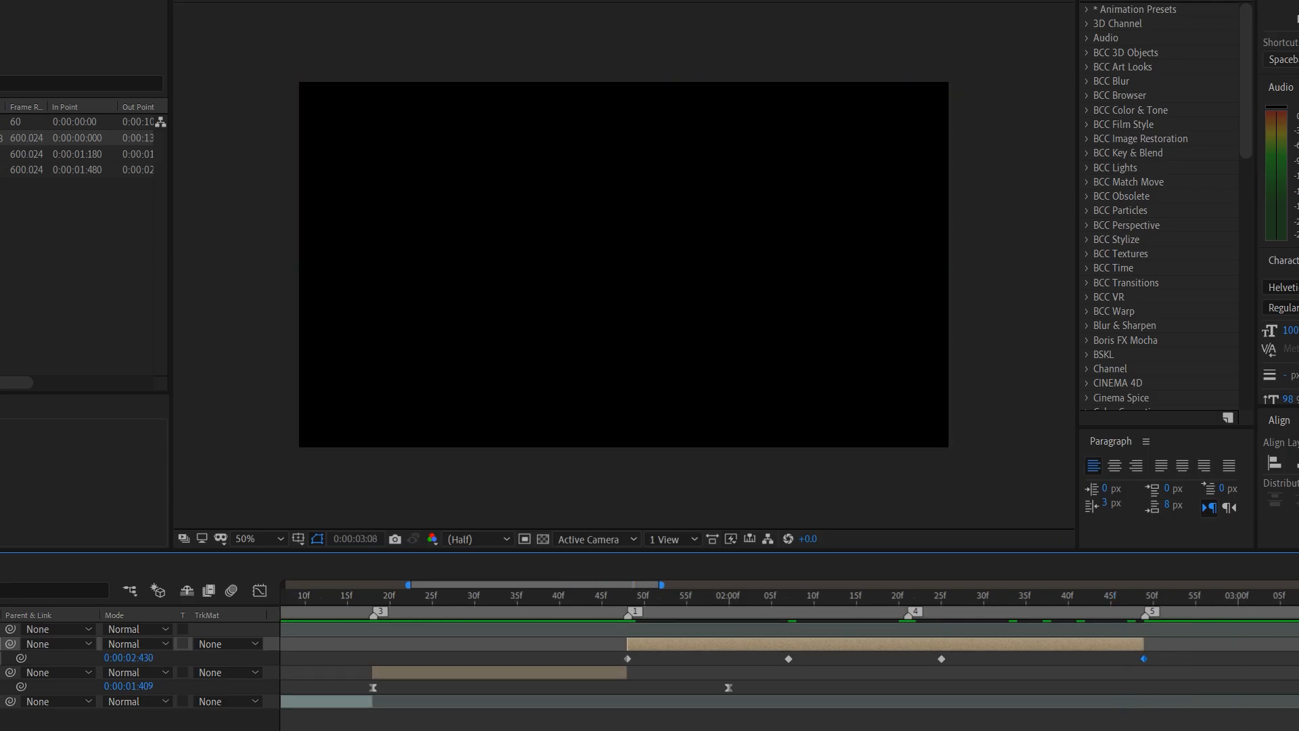
- Shift markers 4 and 5 to about 0:00:02:15 and 0:00:02:42, and extend the second pre-composed clip's end to about 0:00:03:07
click(1215, 629)
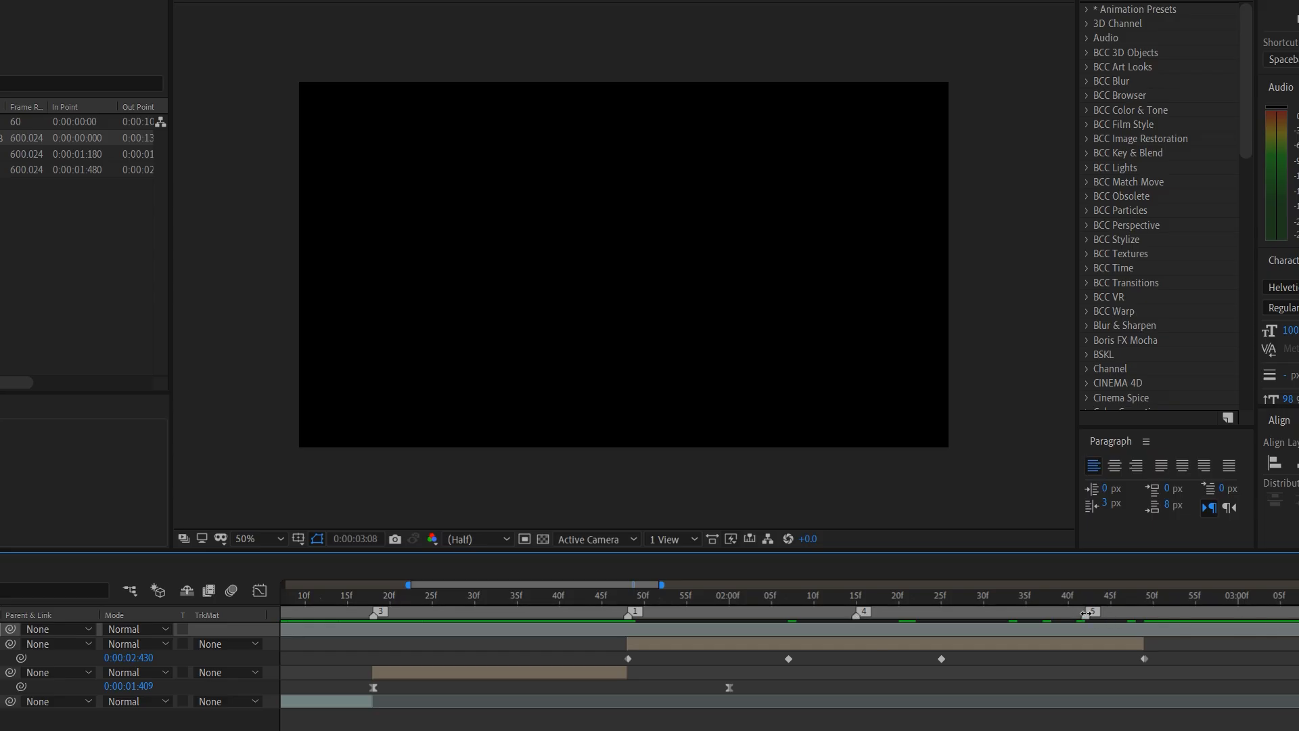
drag(1154, 642, 1297, 646)
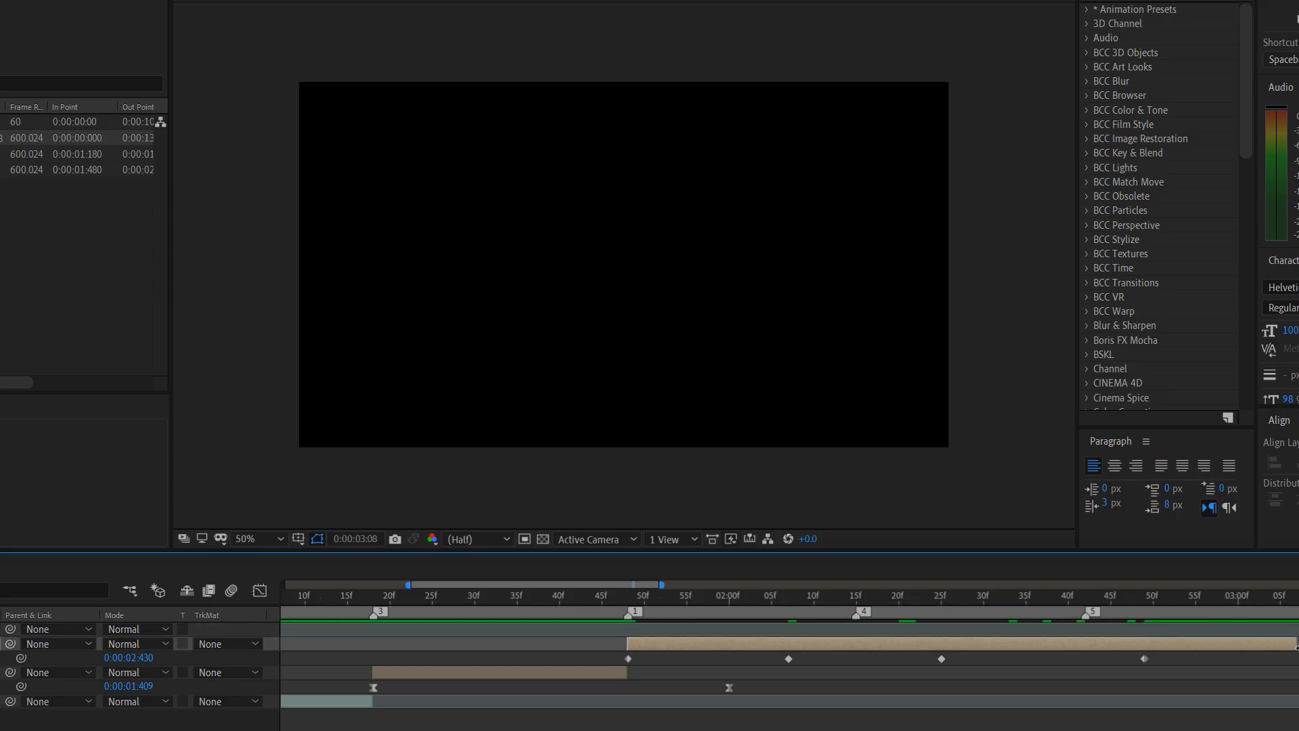
- Move the second and third time-remap keyframes to 0:00:02:14 and 0:00:02:41, just before markers 4 and 5
click(849, 596)
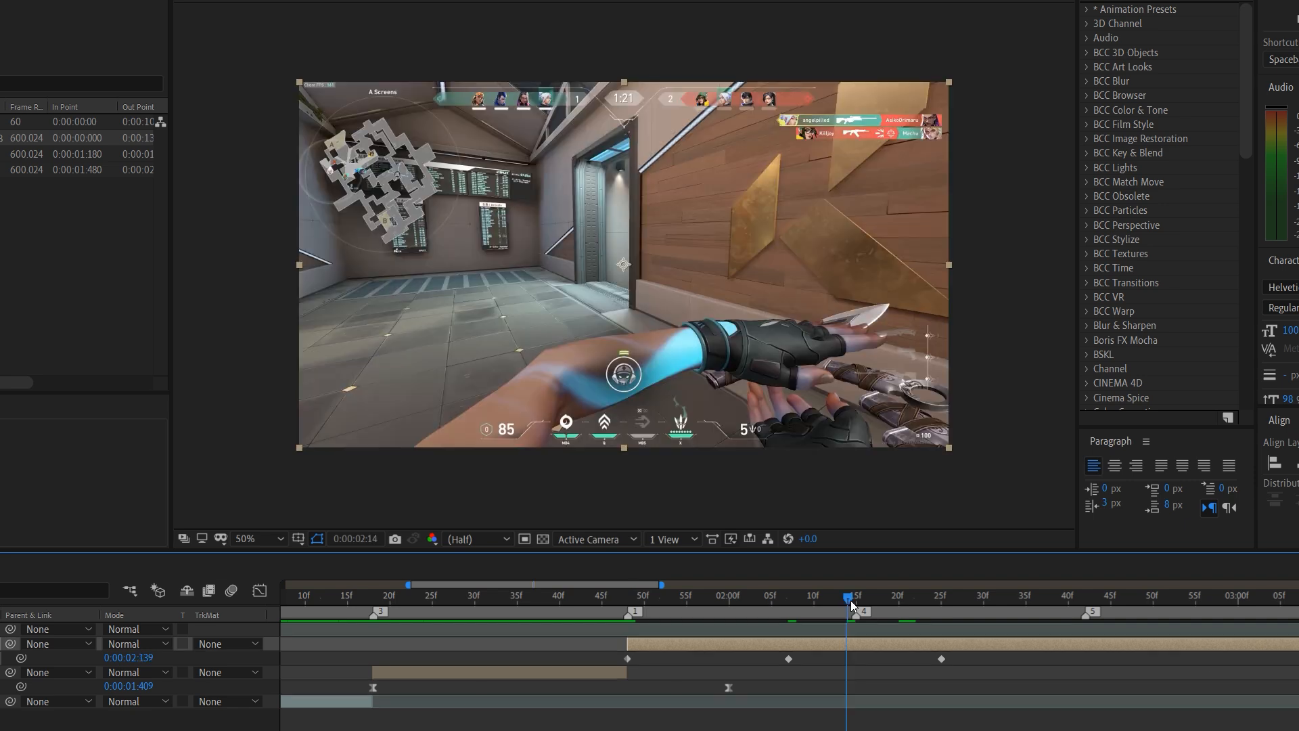
drag(793, 659, 847, 664)
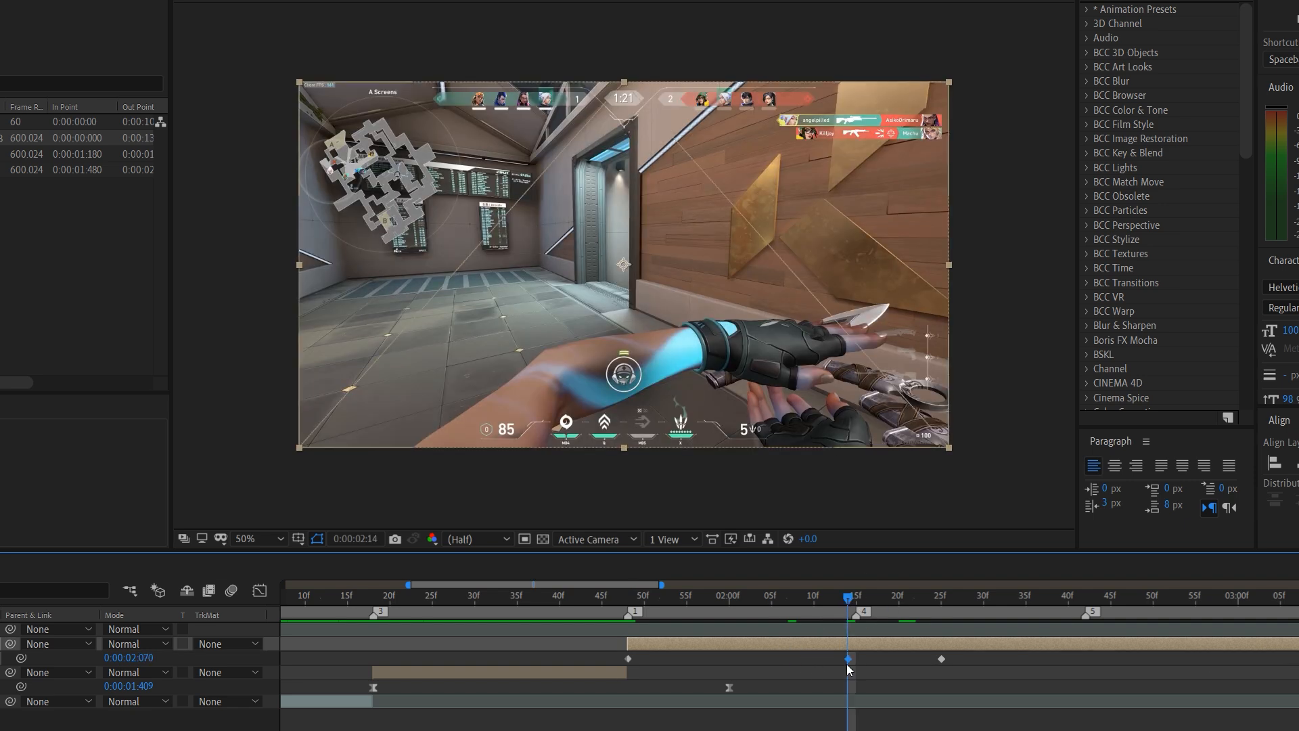
click(1081, 598)
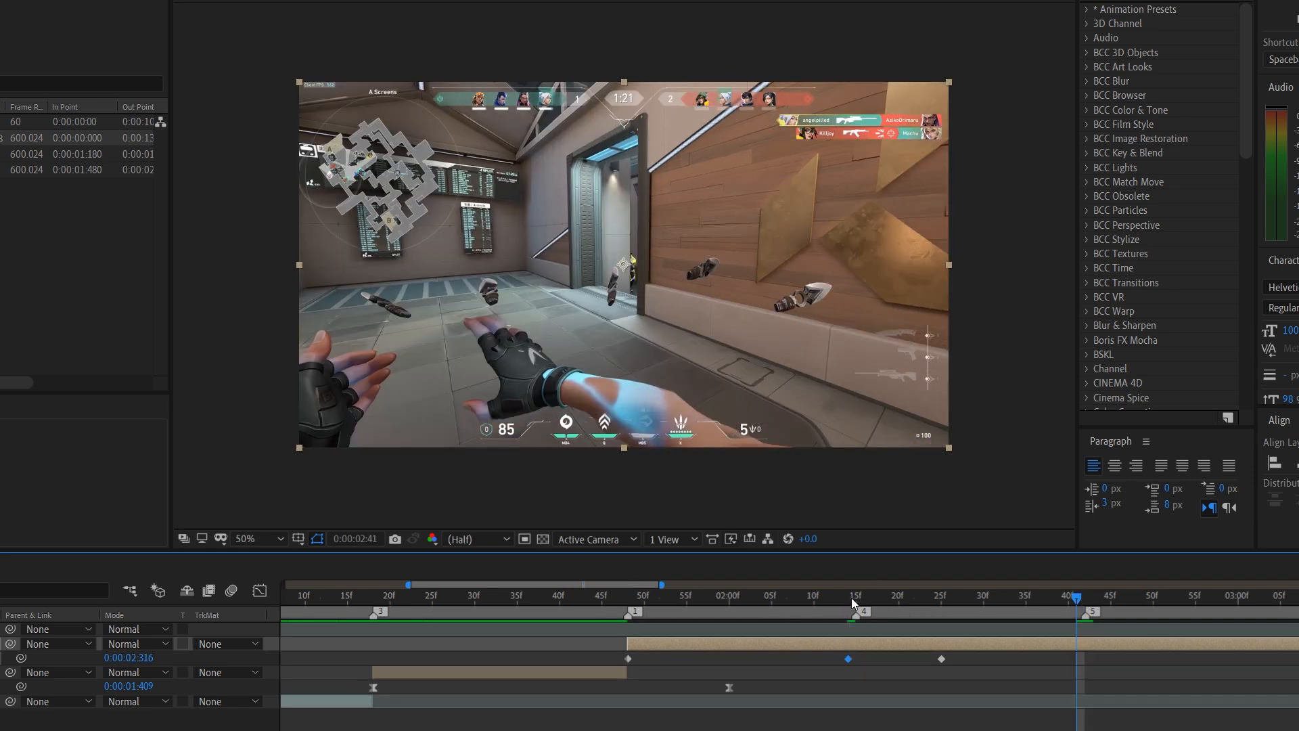
drag(1059, 658, 1076, 658)
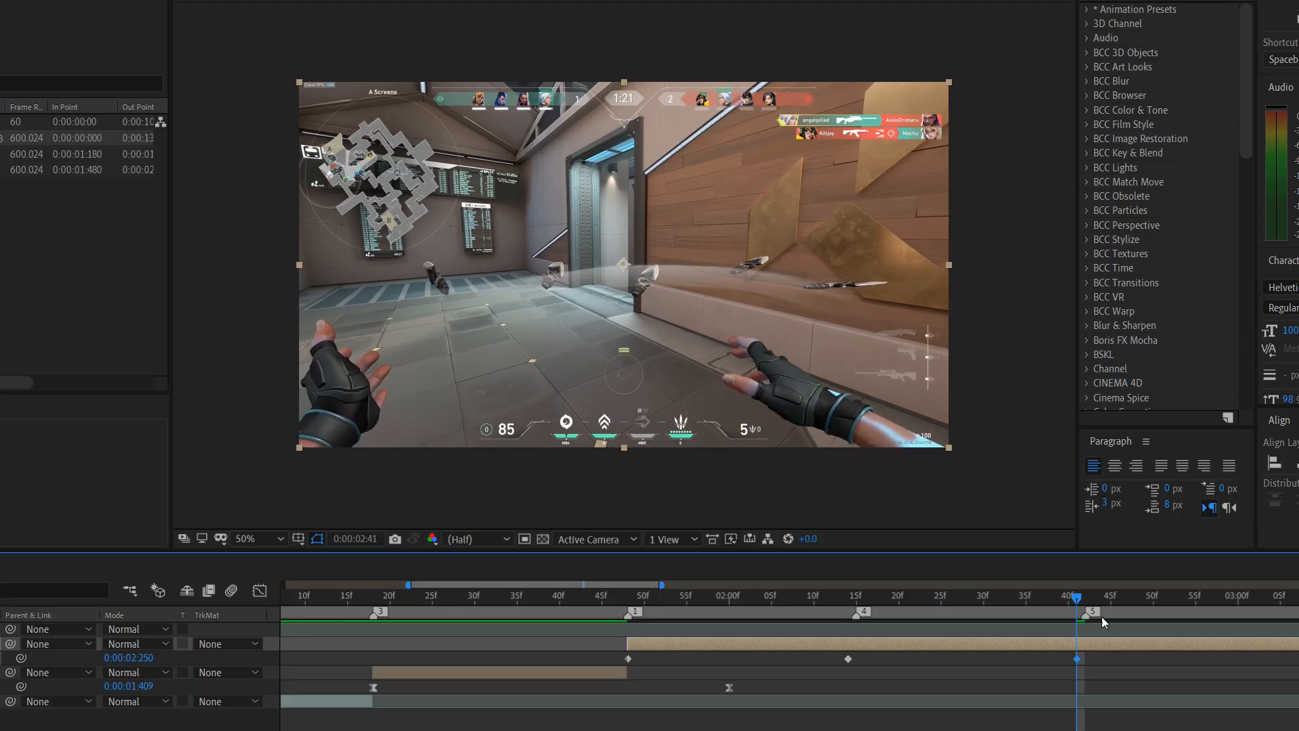
- Ease all time-remap keyframes of the second pre-composed clip and show their curve in the graph editor
drag(1295, 663, 595, 640)
click(761, 594)
click(259, 590)
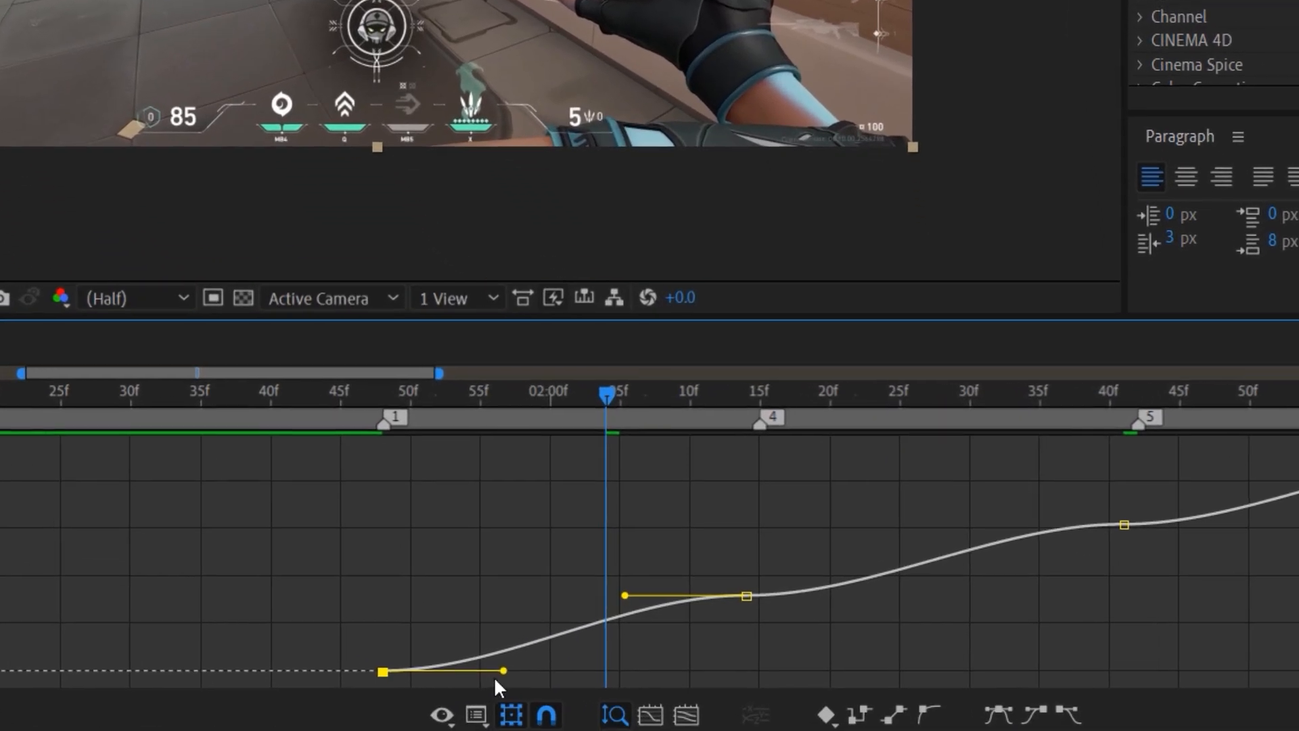
- Shape the time-remap curve between markers 1 and 4 to rise steeply at first and flatten out, and preview it
drag(526, 681, 465, 637)
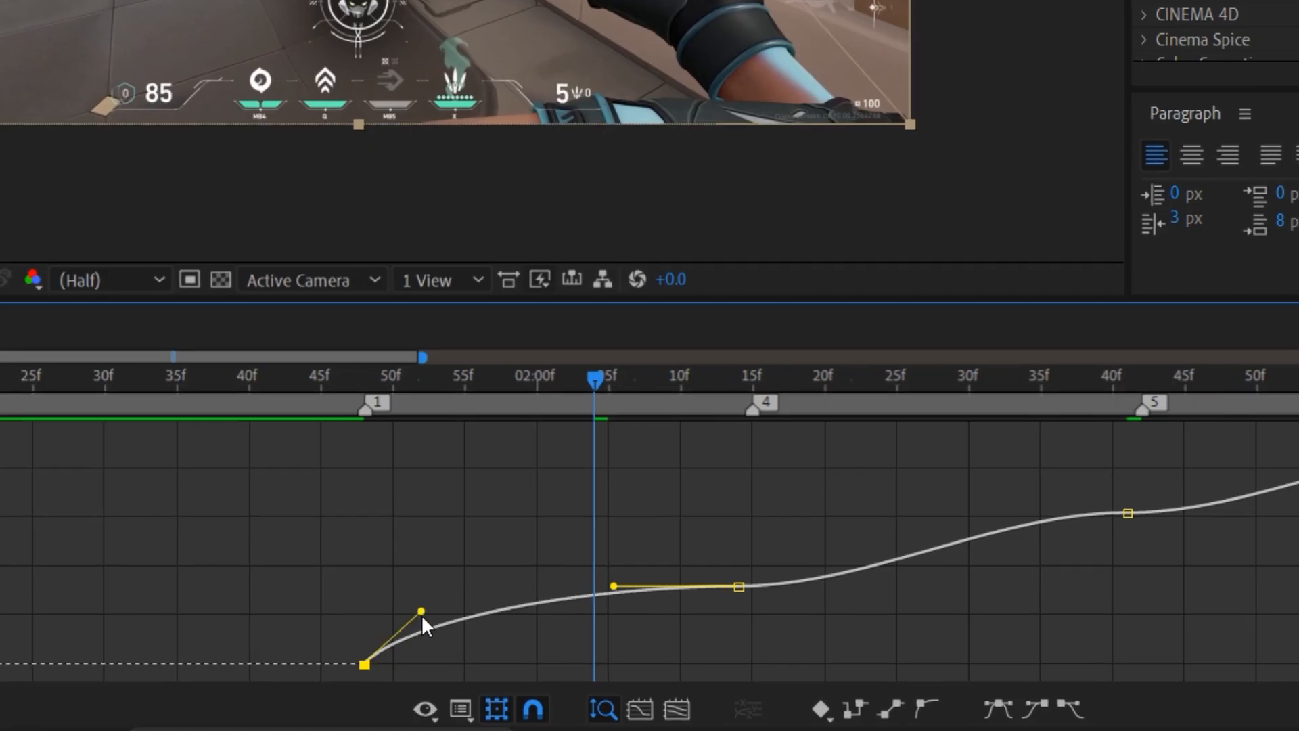
drag(611, 586, 428, 606)
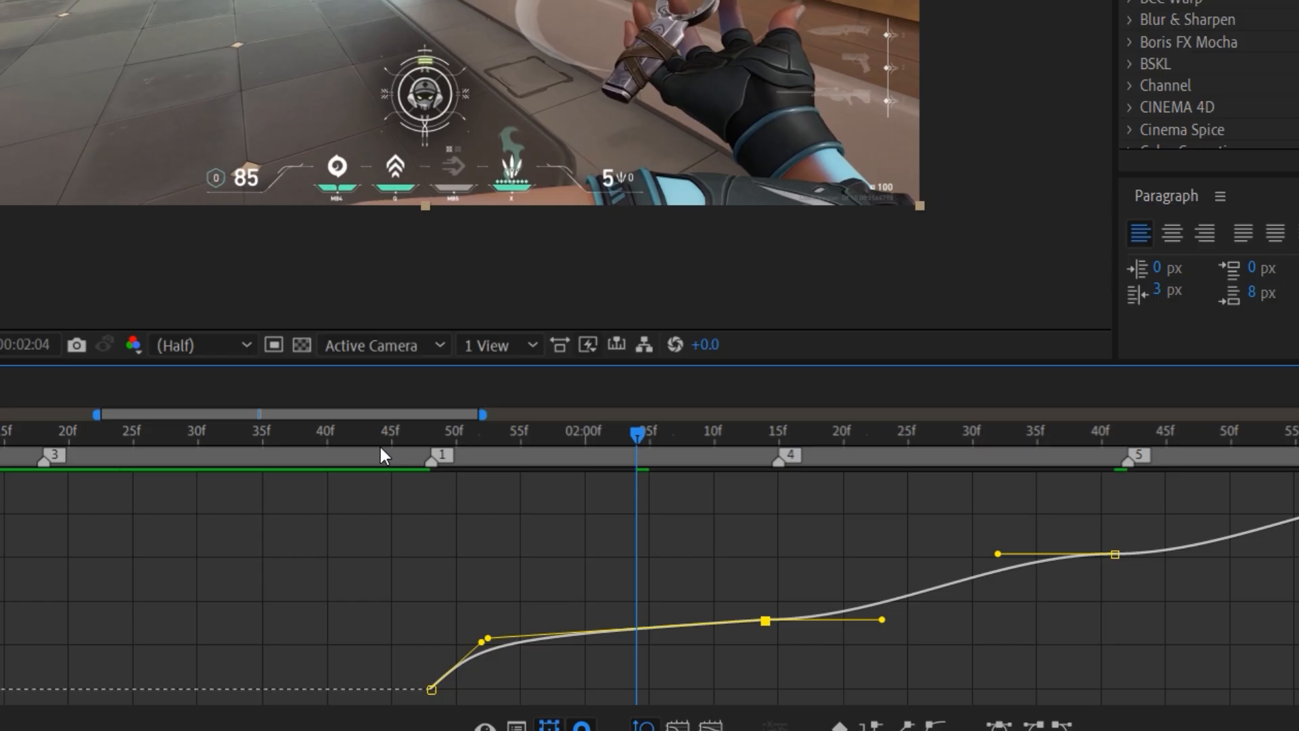
click(308, 391)
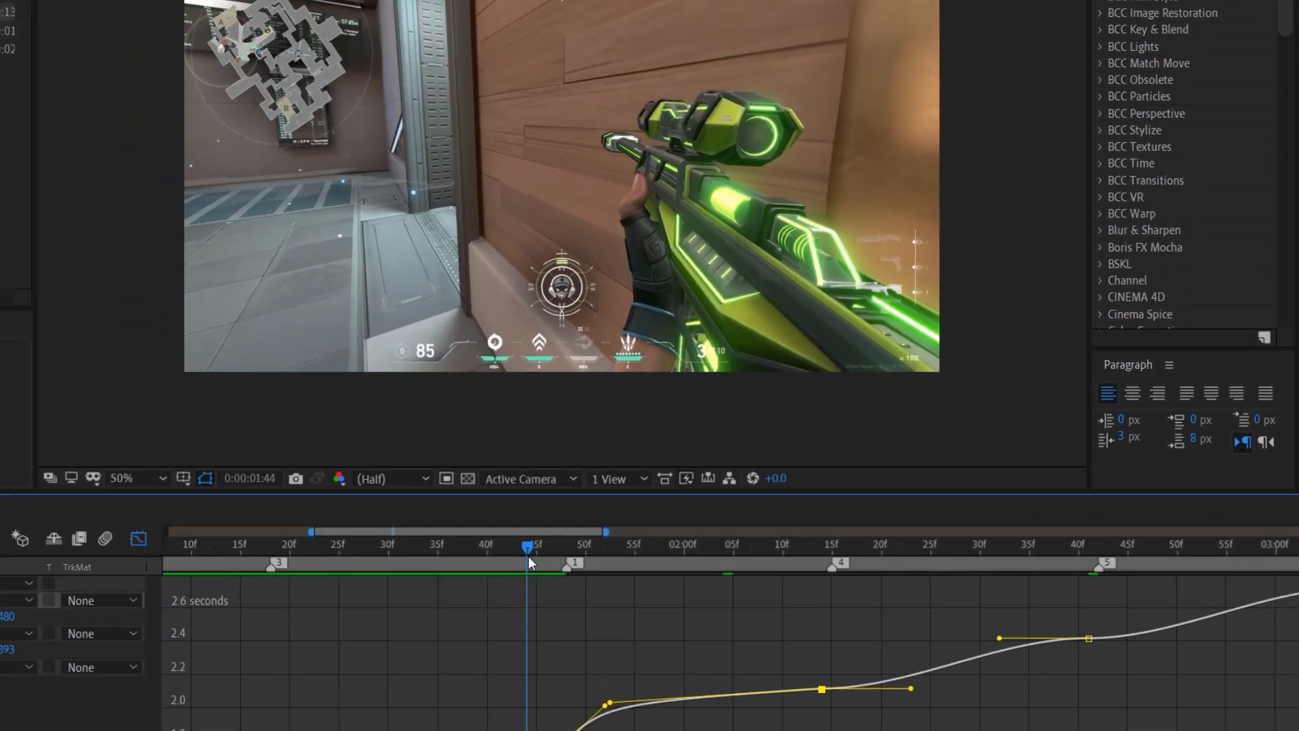
key(space)
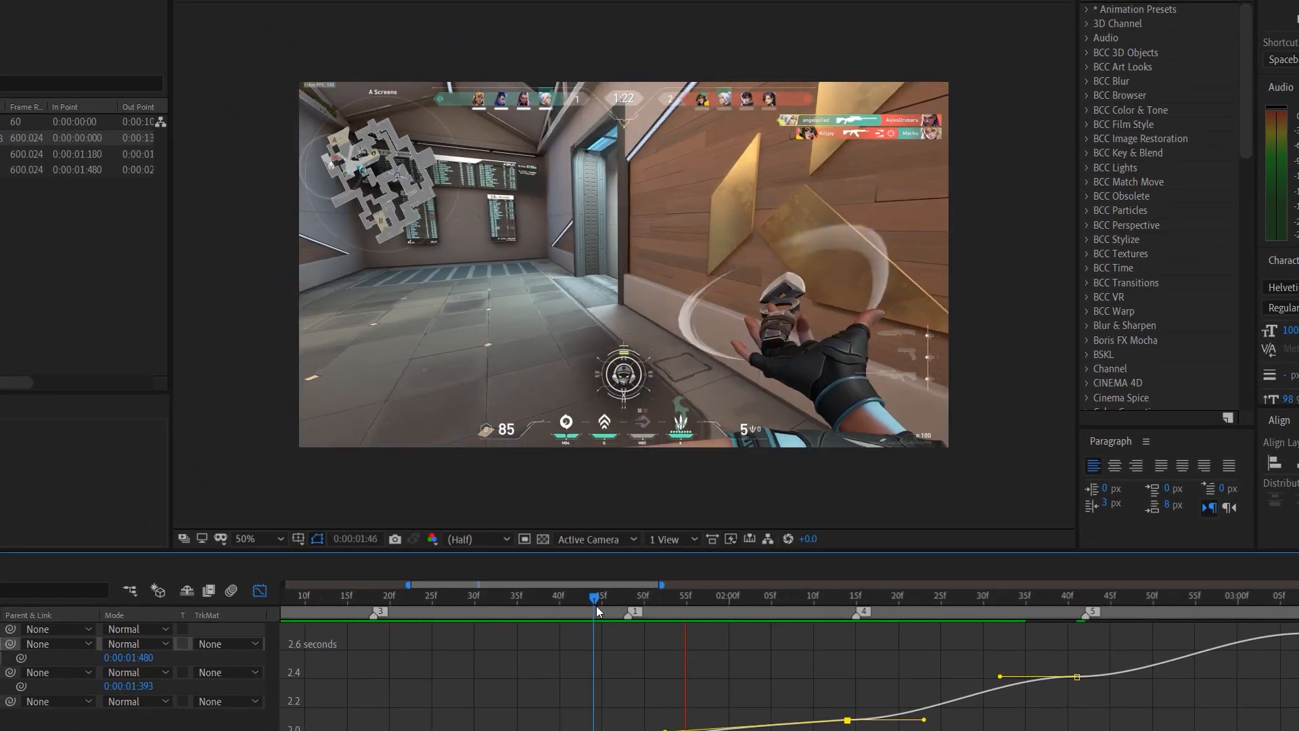
- Shape the time-remap curve between markers 4 and 5 to start steeply and flatten out toward marker 5
drag(924, 696, 806, 730)
drag(924, 719, 878, 688)
drag(1000, 676, 876, 685)
drag(931, 600, 788, 600)
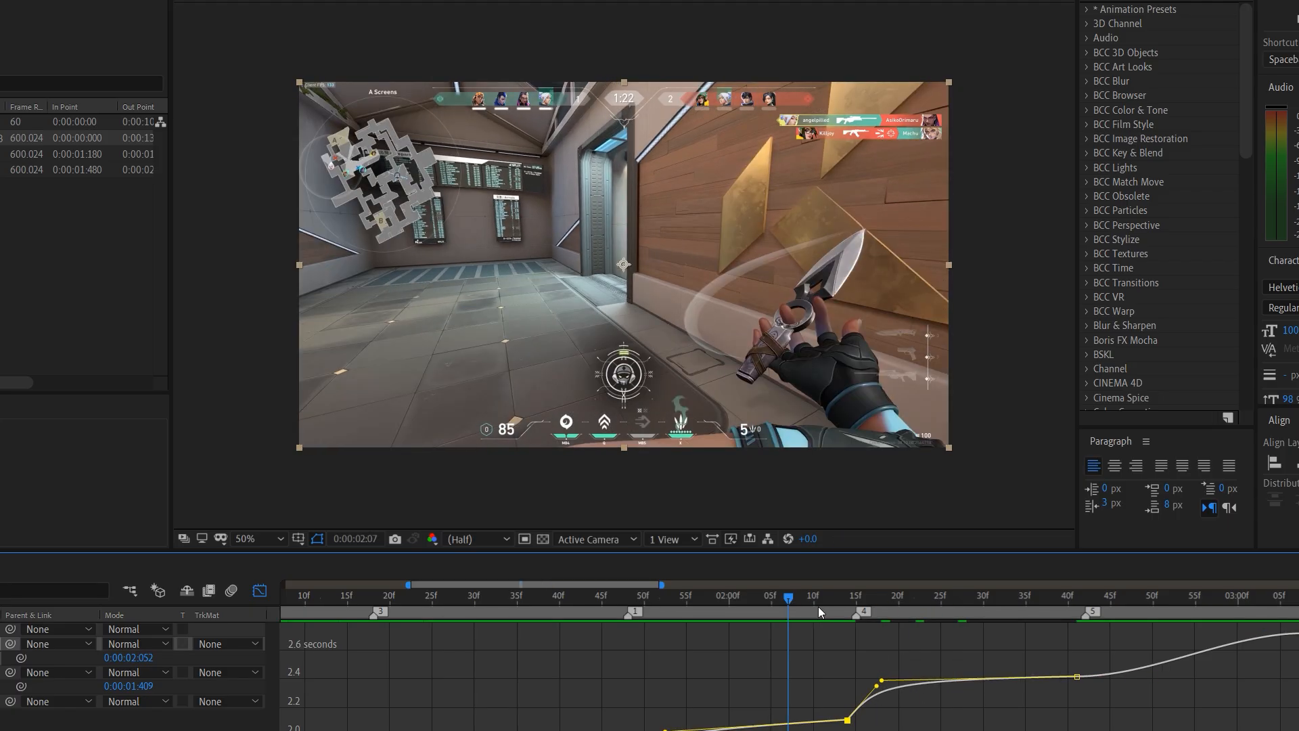
- Shape the time-remap curve between markers 5 and 2 to start steeply and flatten out, and preview it
key(space)
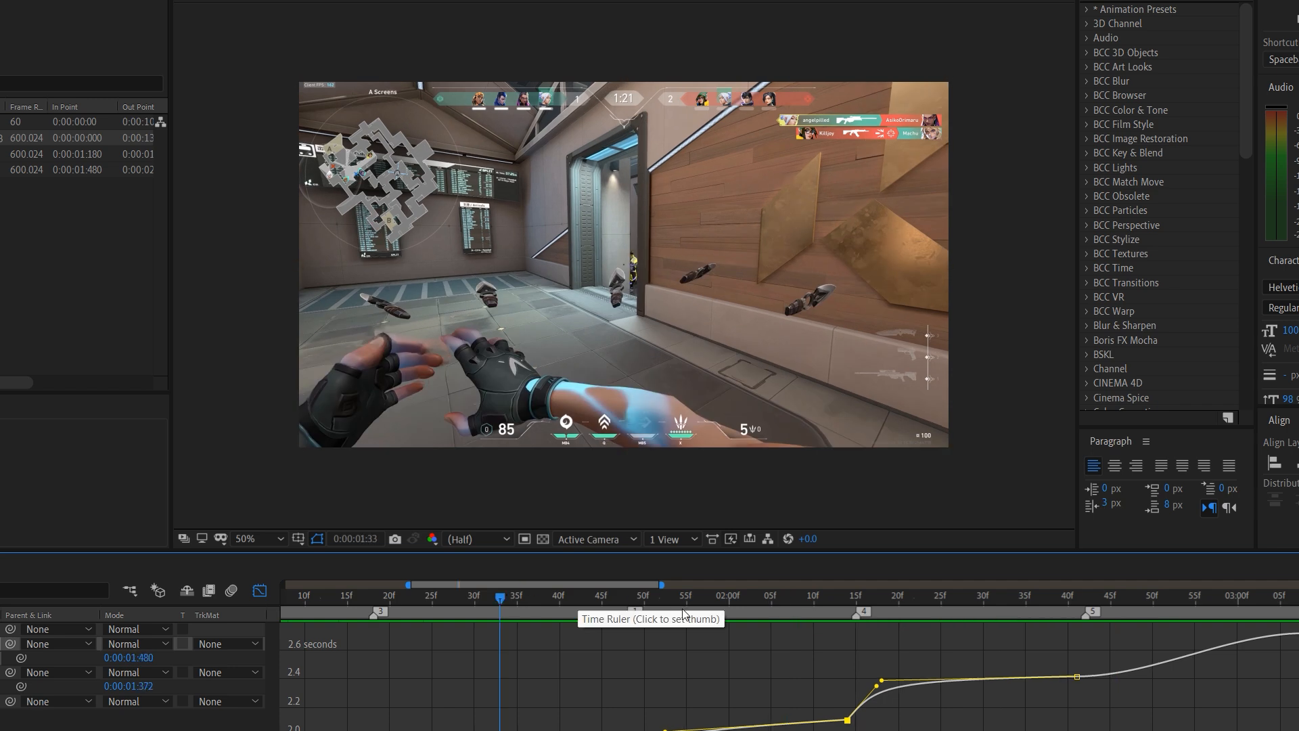
click(1077, 676)
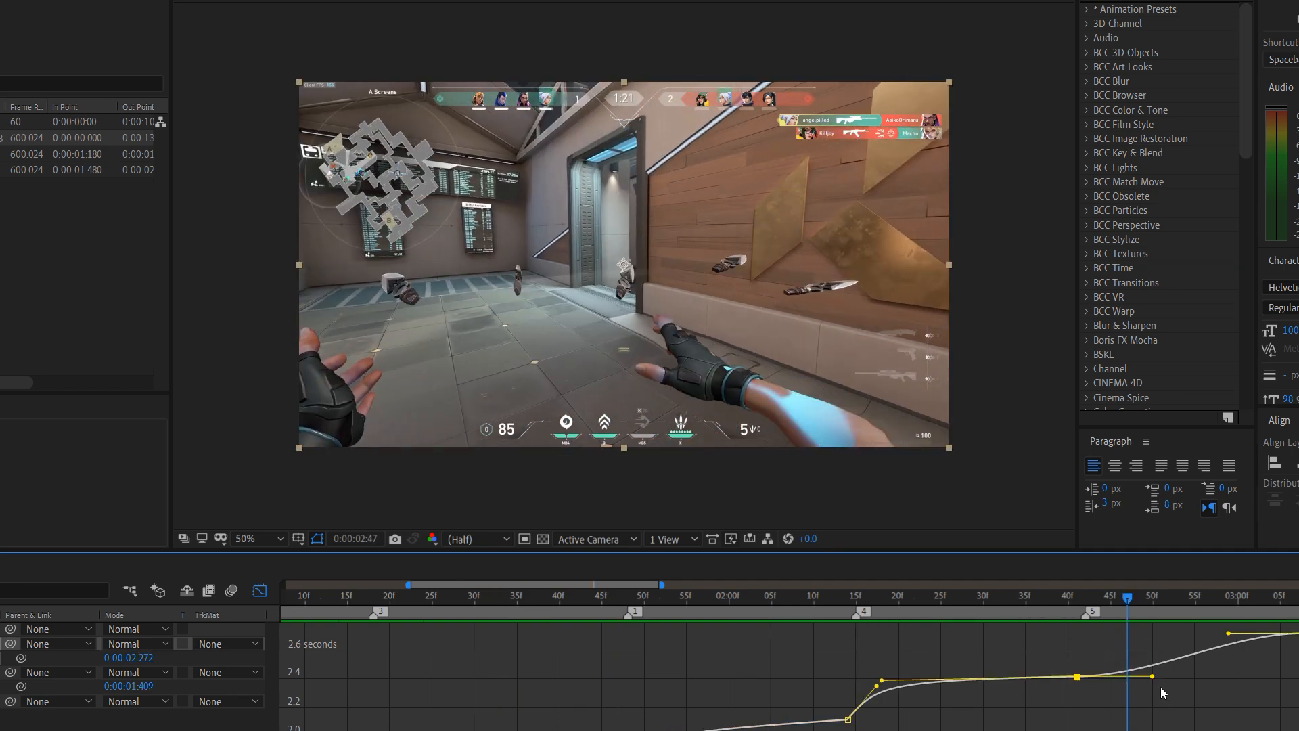
drag(1153, 678, 1126, 641)
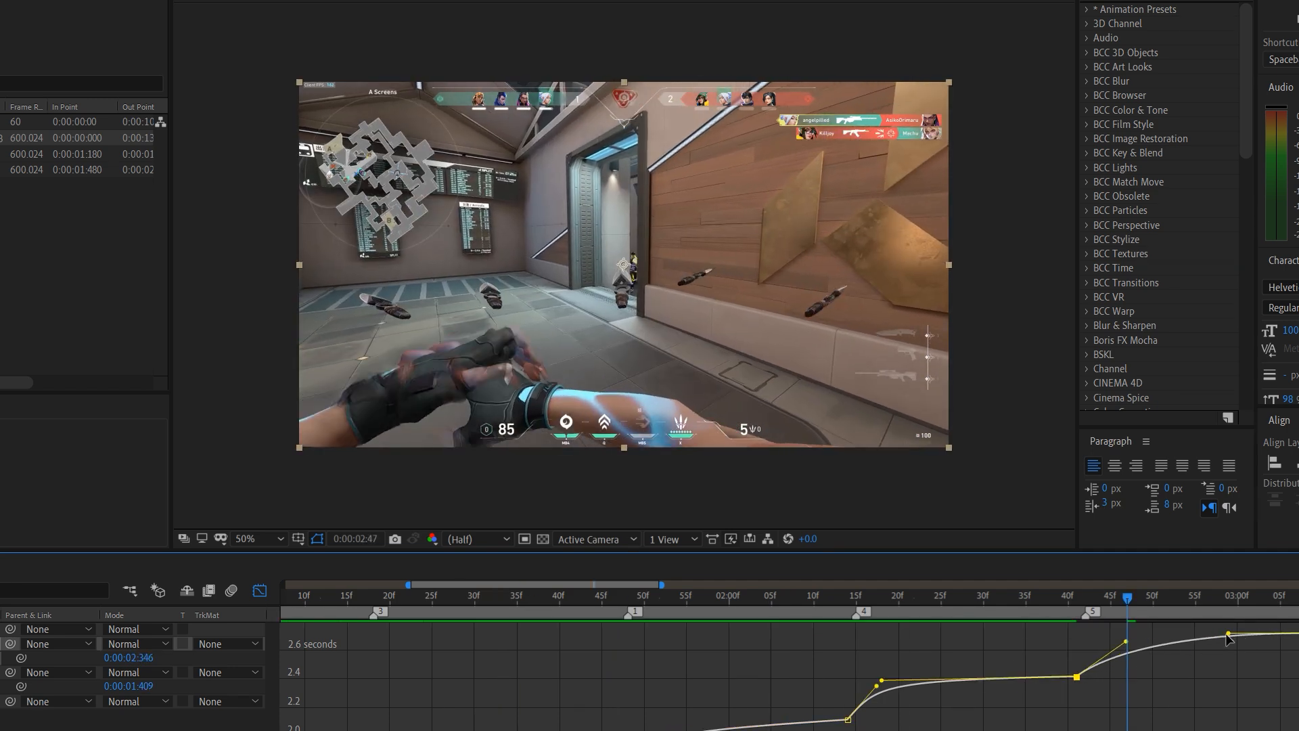
drag(1223, 634, 1129, 634)
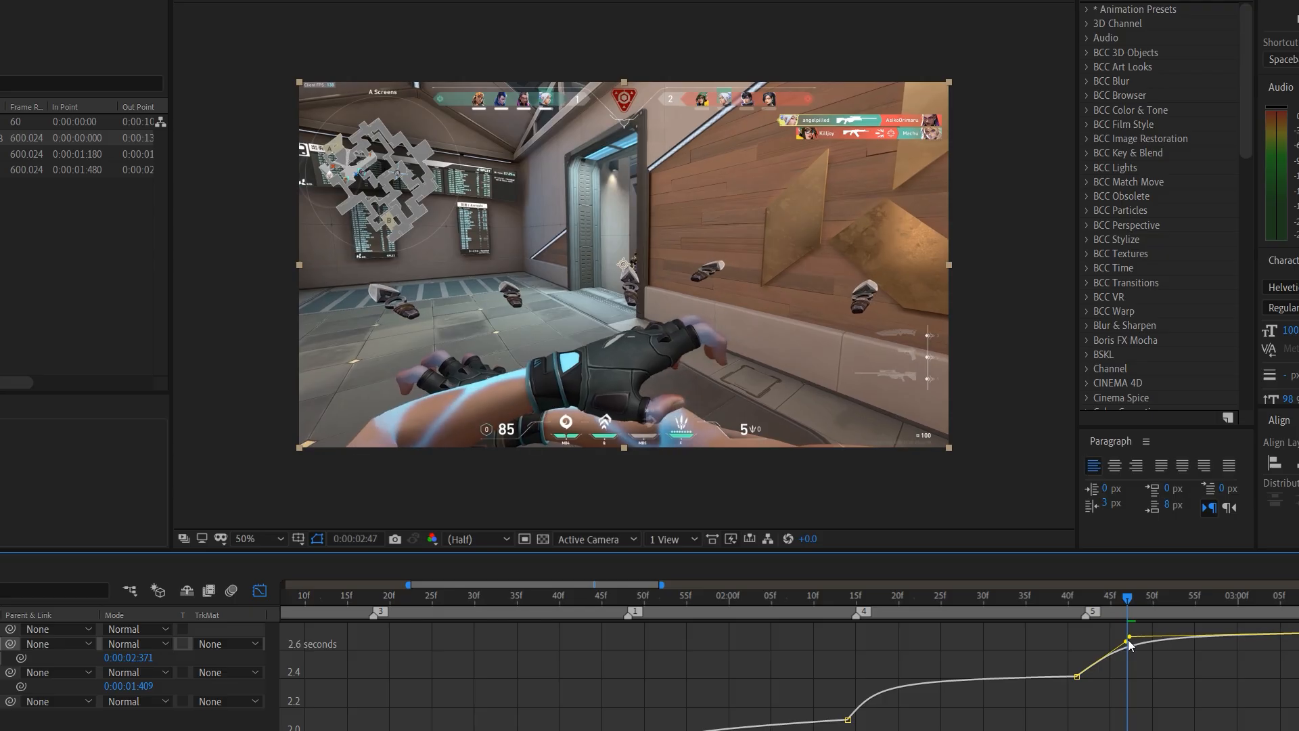
click(847, 597)
drag(851, 598, 568, 597)
key(space)
click(642, 594)
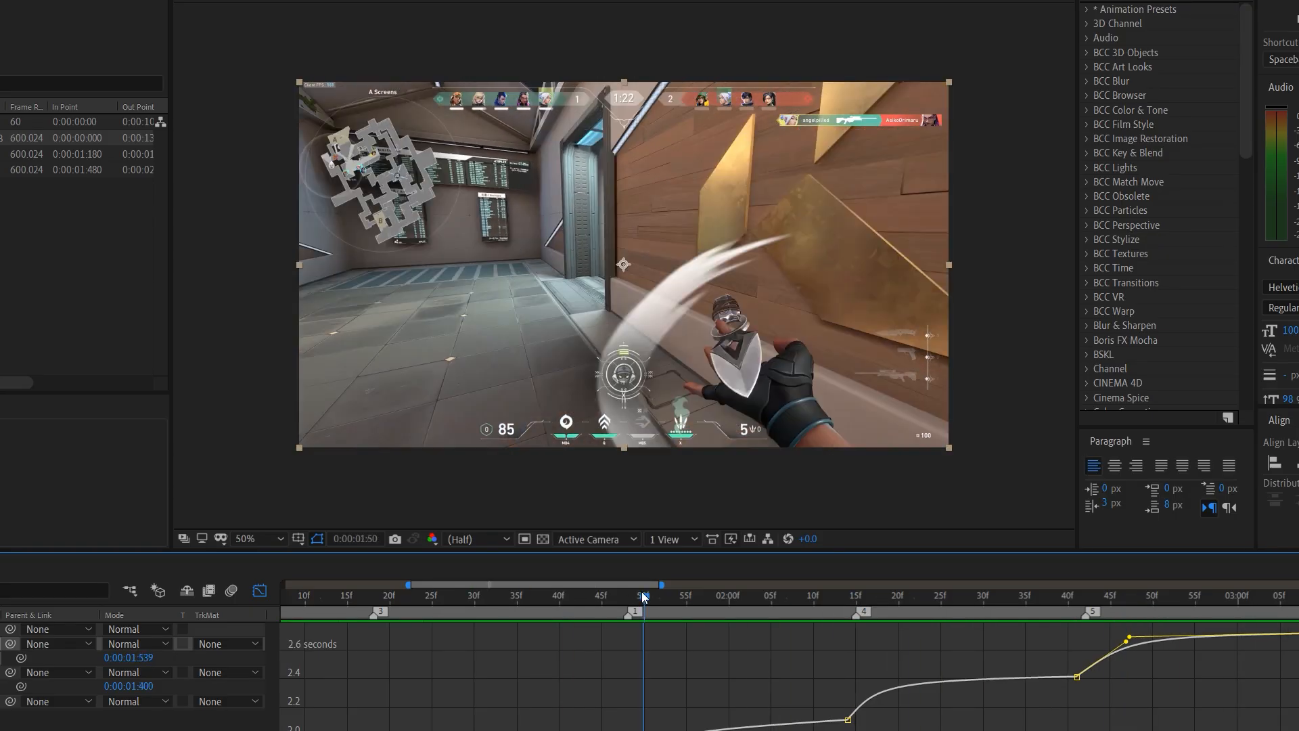
drag(644, 598, 322, 599)
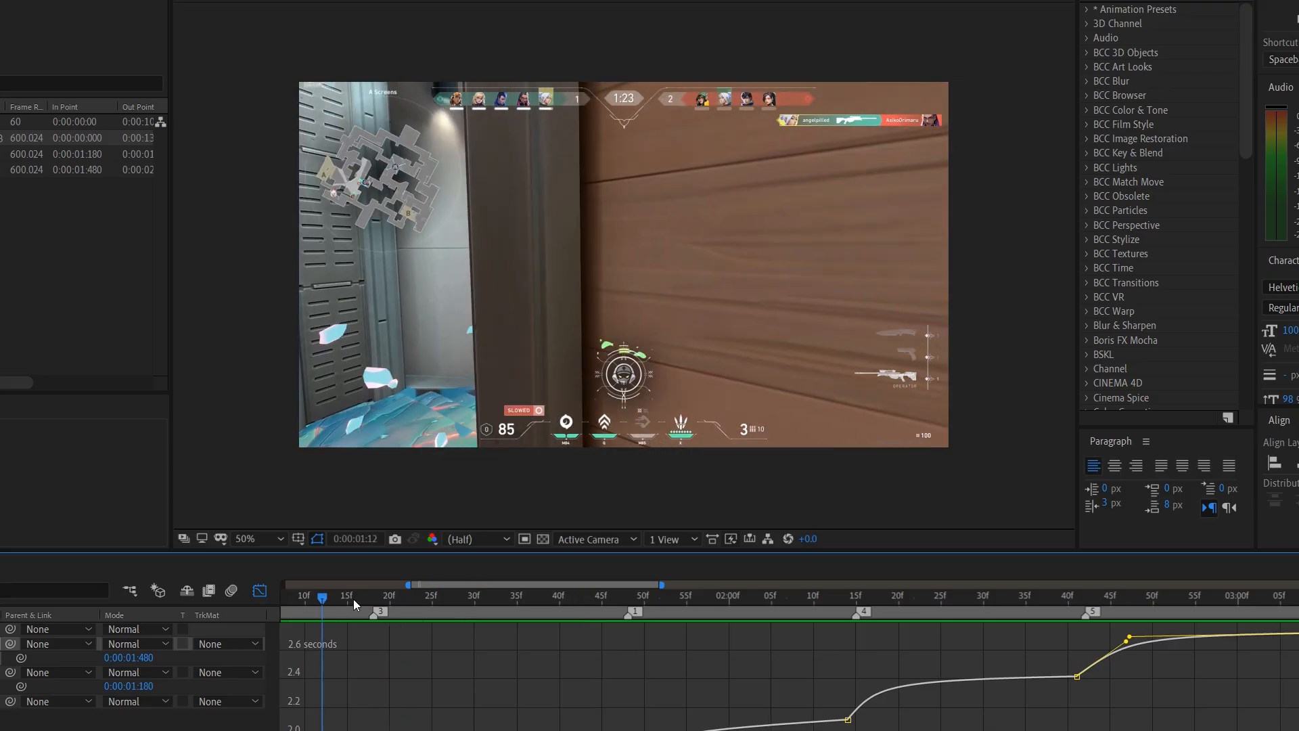
key(space)
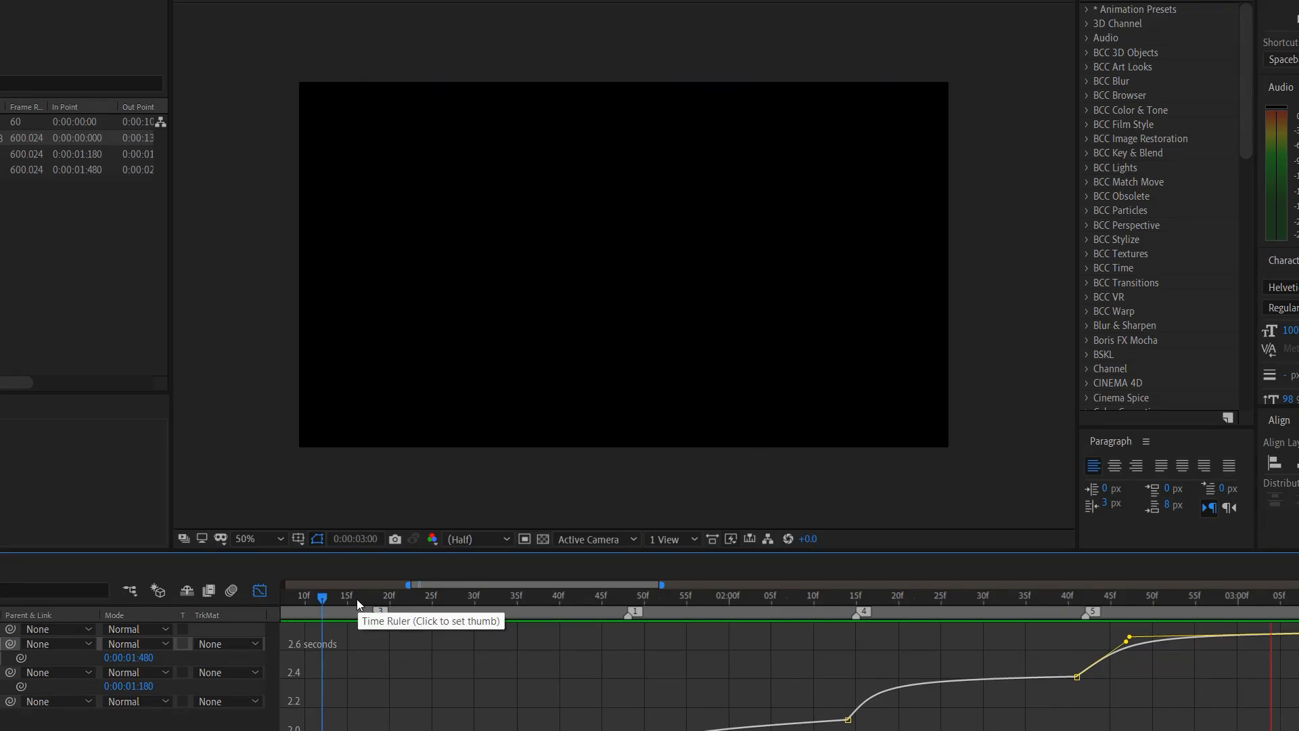
- Trim the start of the remaining gameplay clip to 0:00:03:33 and align its start with marker 6
click(259, 590)
scroll(1144, 632, right, 5)
drag(956, 597, 558, 622)
click(695, 628)
key(alt+[)
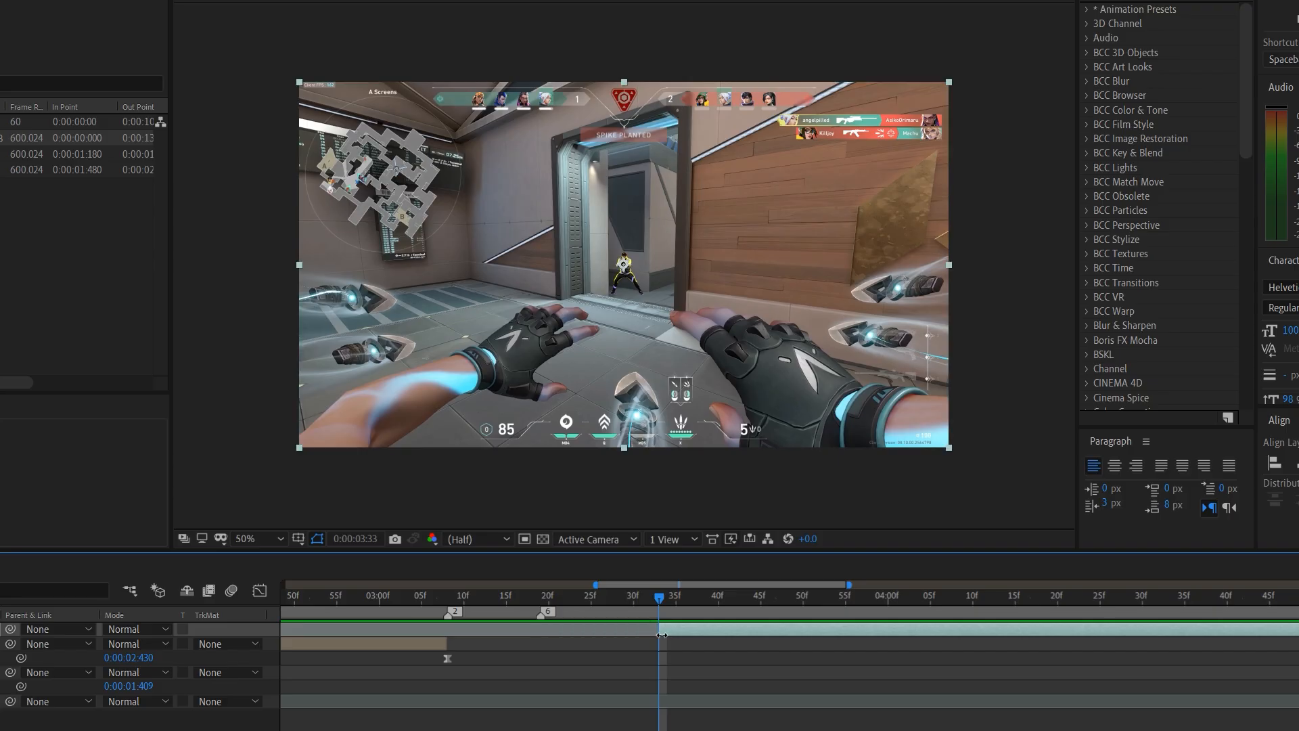
mouse_move(696, 627)
mouse_down()
mouse_move(575, 625)
mouse_move(768, 613)
mouse_up()
- Add composition marker 7 on the next beat after marker 6, at about 0:00:03:48
click(574, 598)
key(KP_Multiply)
mouse_move(655, 612)
mouse_down()
mouse_move(529, 606)
mouse_move(744, 611)
mouse_up()
drag(624, 608, 787, 614)
- Split the gameplay clip at 0:00:03:47, just before marker 7, and delete the part after the cut
click(778, 600)
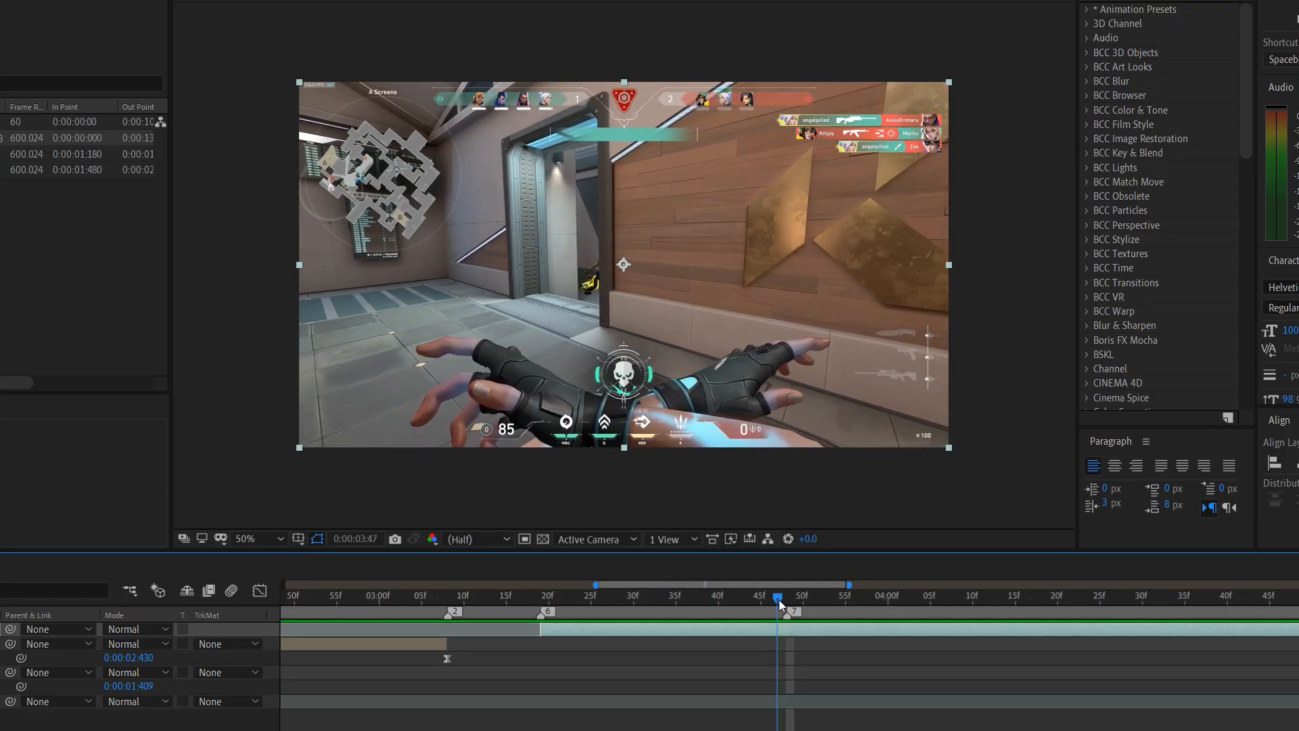
key(ctrl+shift+d)
key(Delete)
- Pre-compose the gameplay segment between markers 6 and 7
drag(703, 602, 676, 602)
right_click(680, 627)
click(743, 539)
click(612, 566)
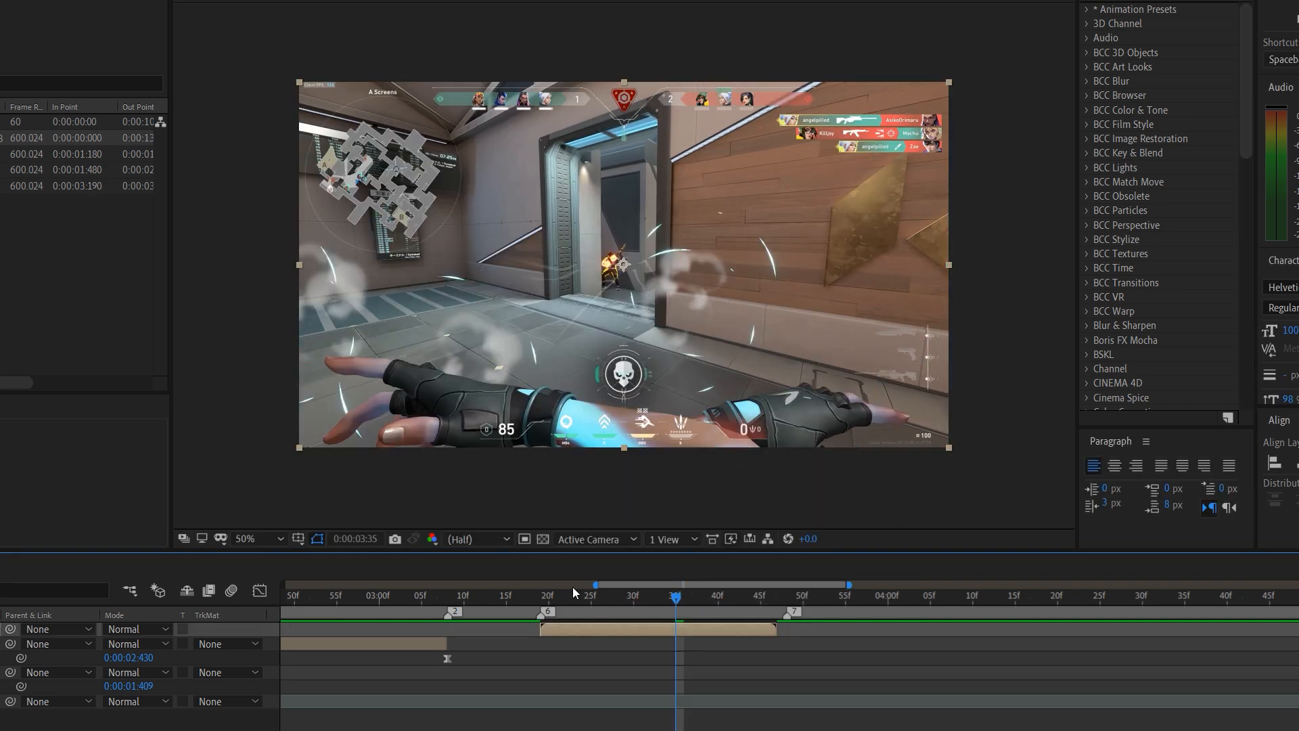
- Enable time remapping on the third pre-composed clip, placing its last keyframe at marker 7 and ending the clip there
key(ctrl+alt+t)
drag(777, 648, 790, 651)
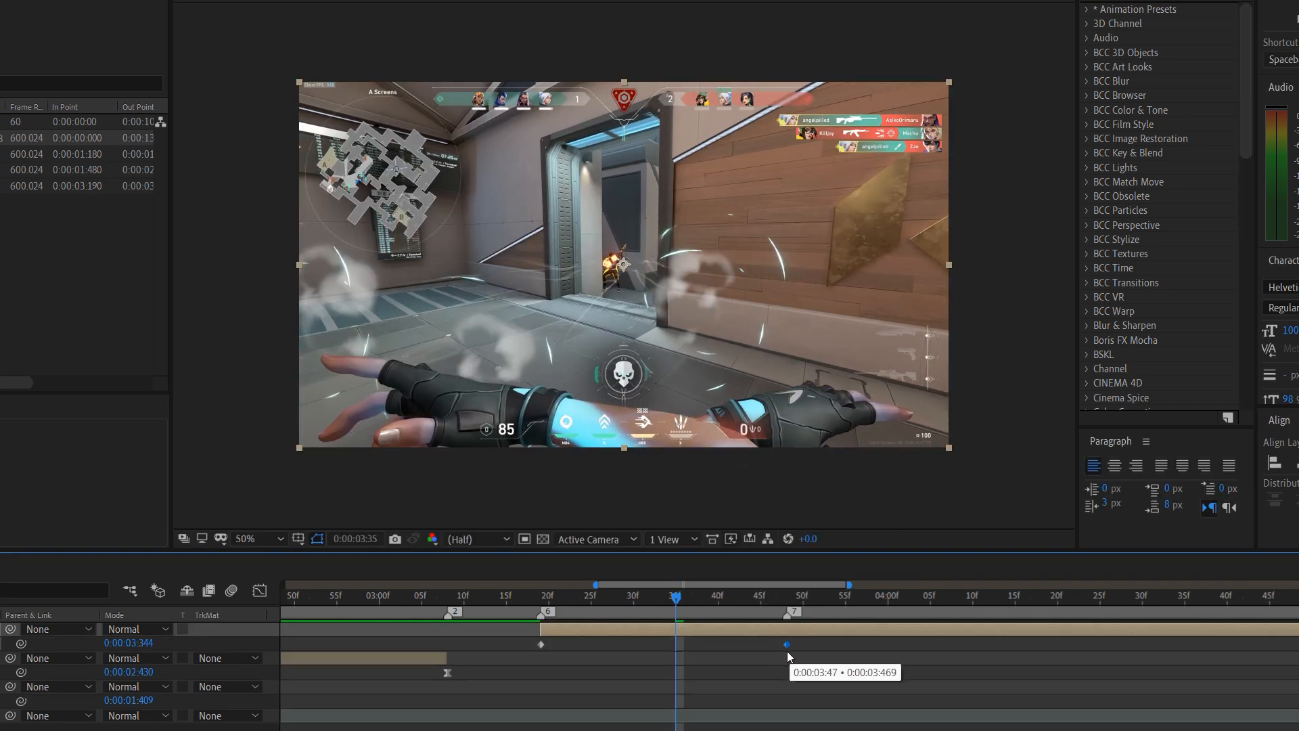
click(789, 599)
key(ctrl+shift+d)
key(ctrl+z)
- Ease the third pre-composed clip's time-remap keyframes, shape their curve to rise steeply after marker 6 and flatten out, and preview it
click(720, 600)
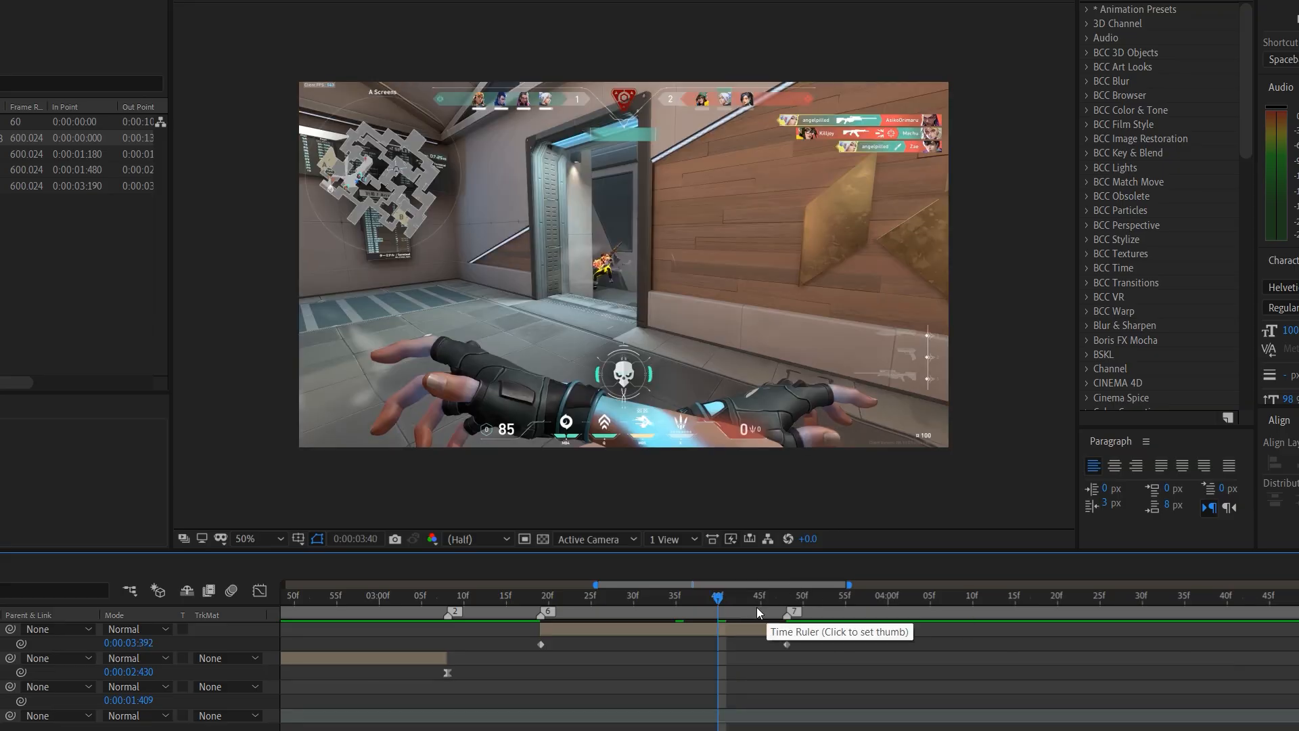
click(659, 608)
click(259, 590)
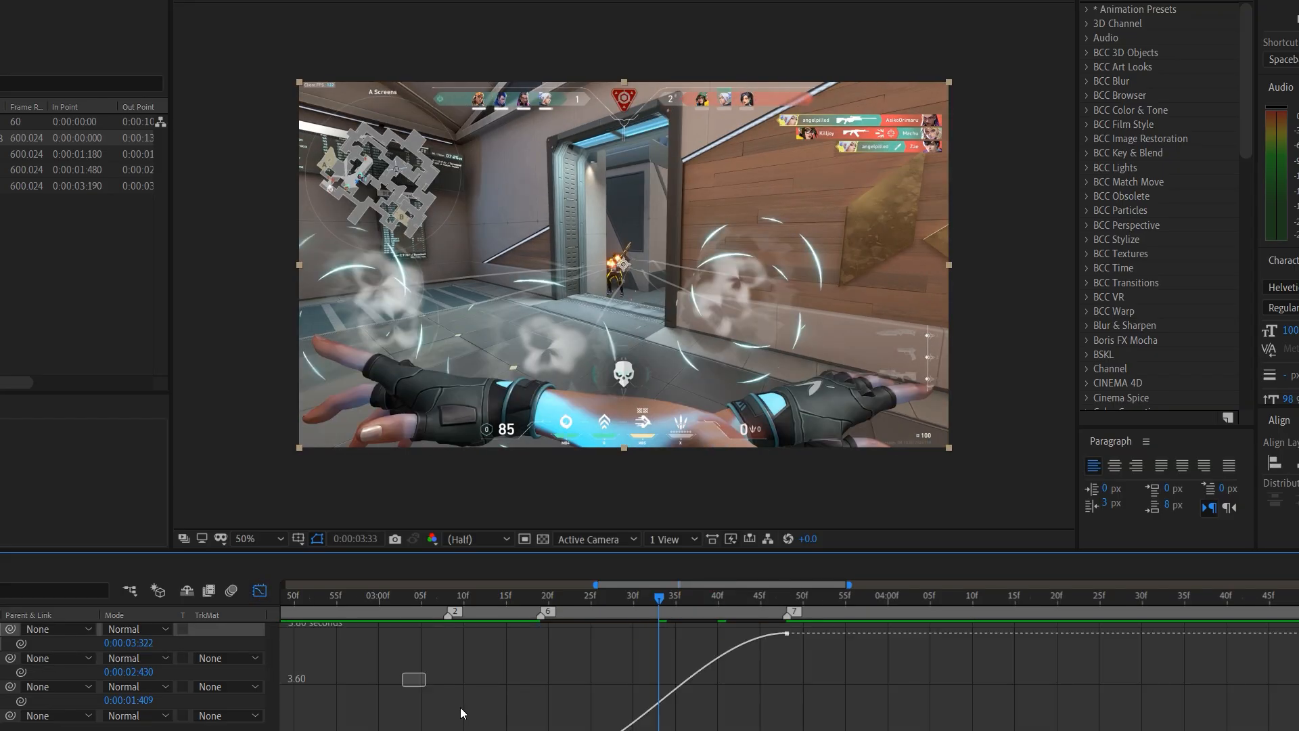
drag(603, 725, 576, 675)
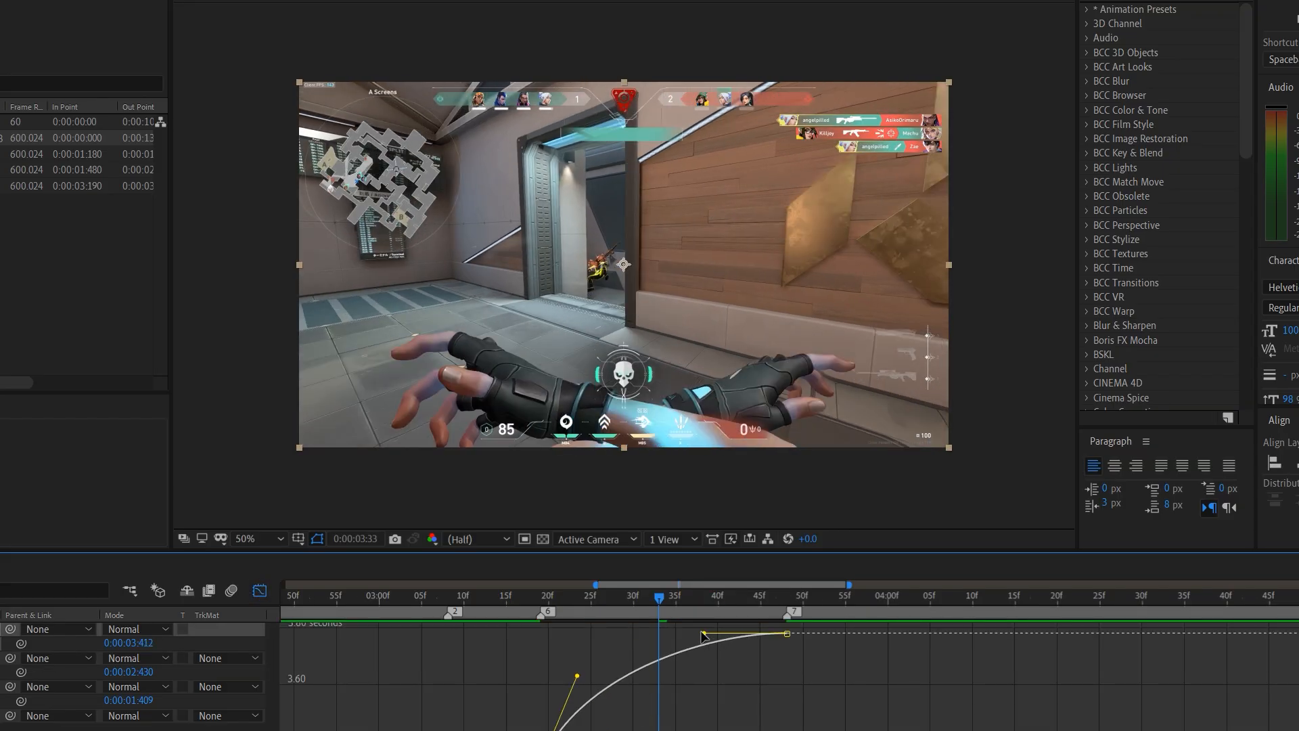
drag(704, 633, 540, 659)
click(481, 600)
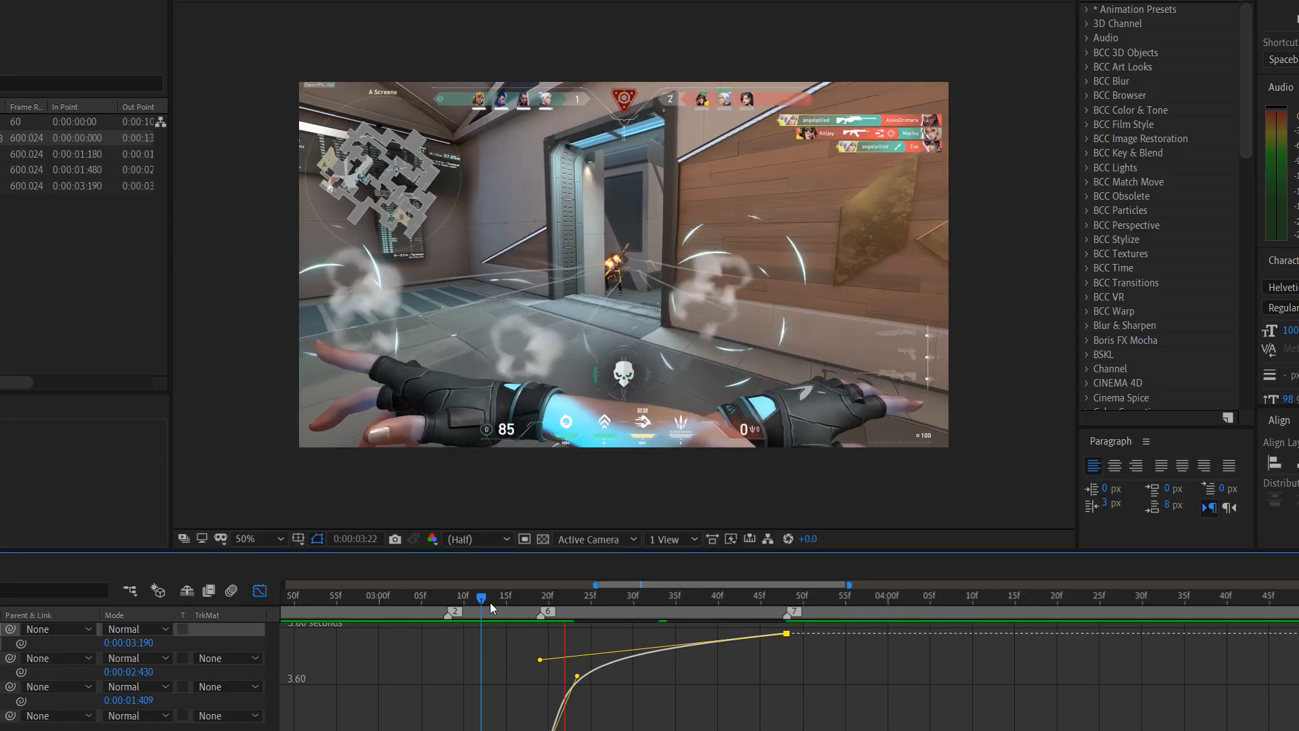
click(490, 601)
key(space)
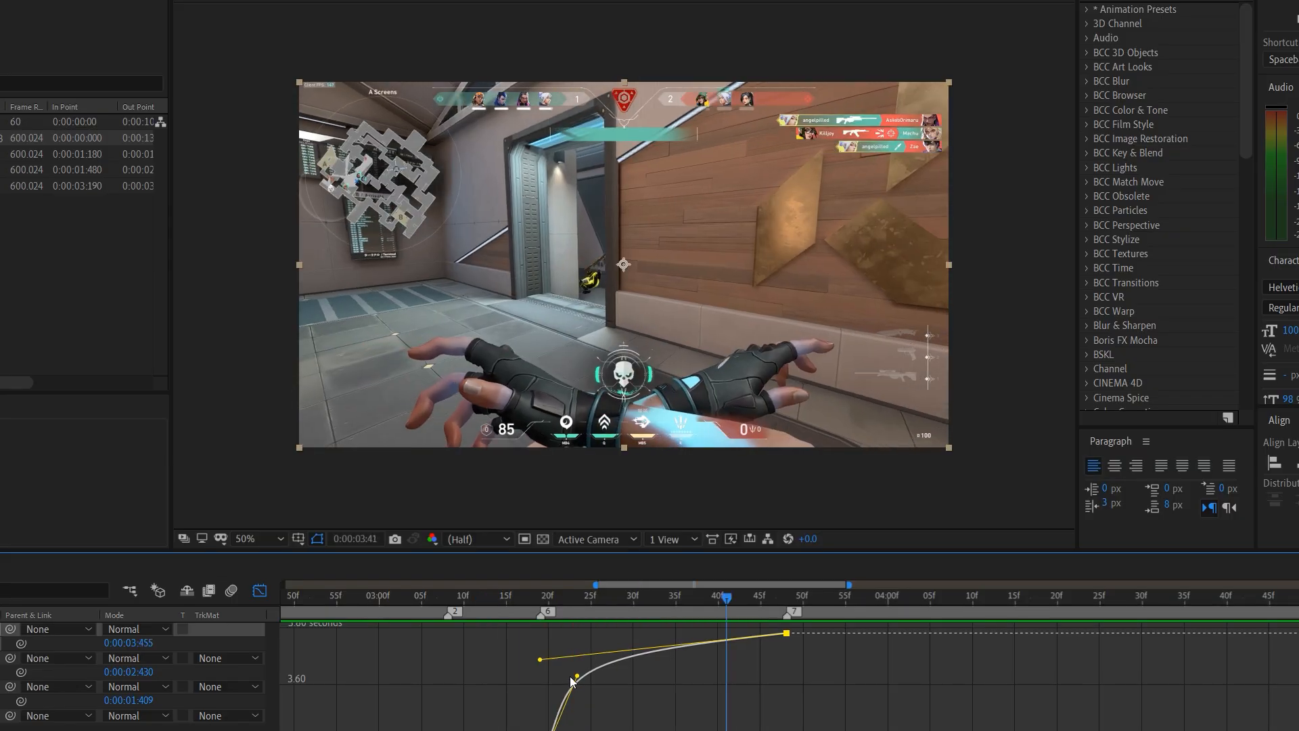
- Try an even steeper rise of the time-remap curve right after marker 6 and scrub through it
drag(576, 676, 517, 654)
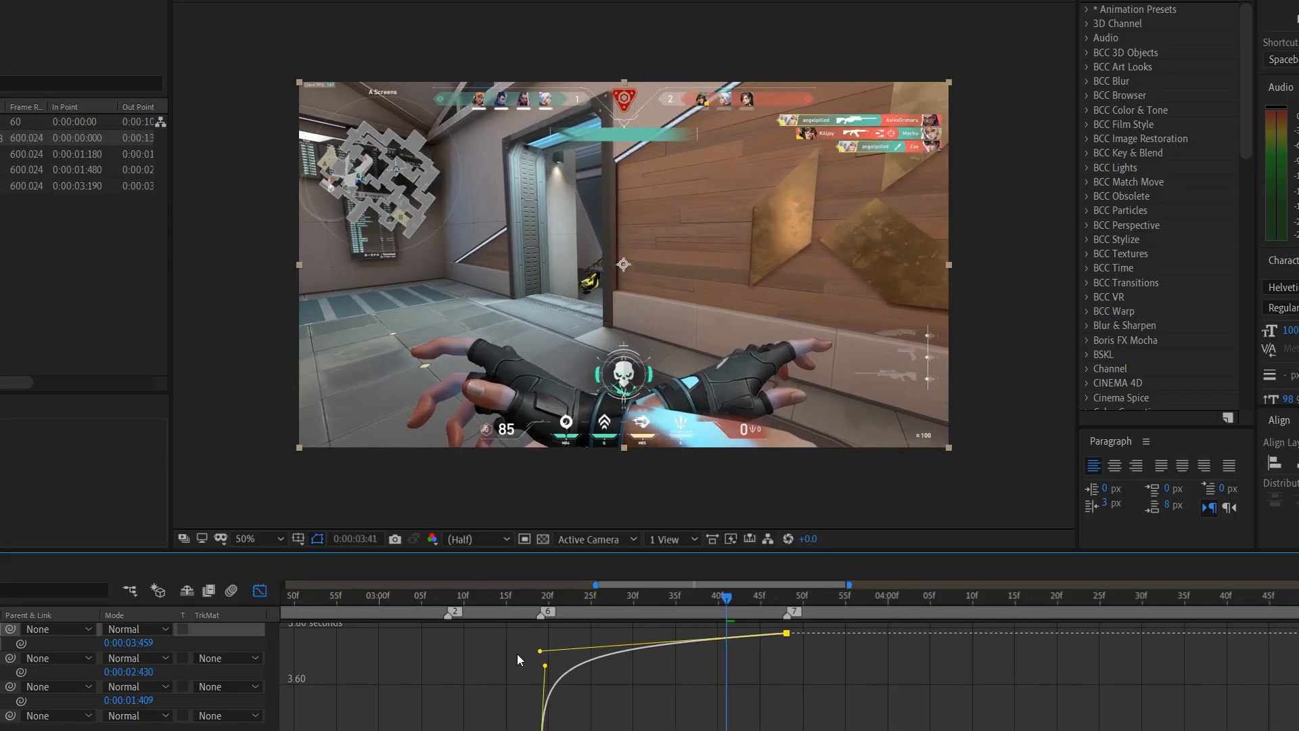
click(489, 609)
drag(490, 609, 557, 609)
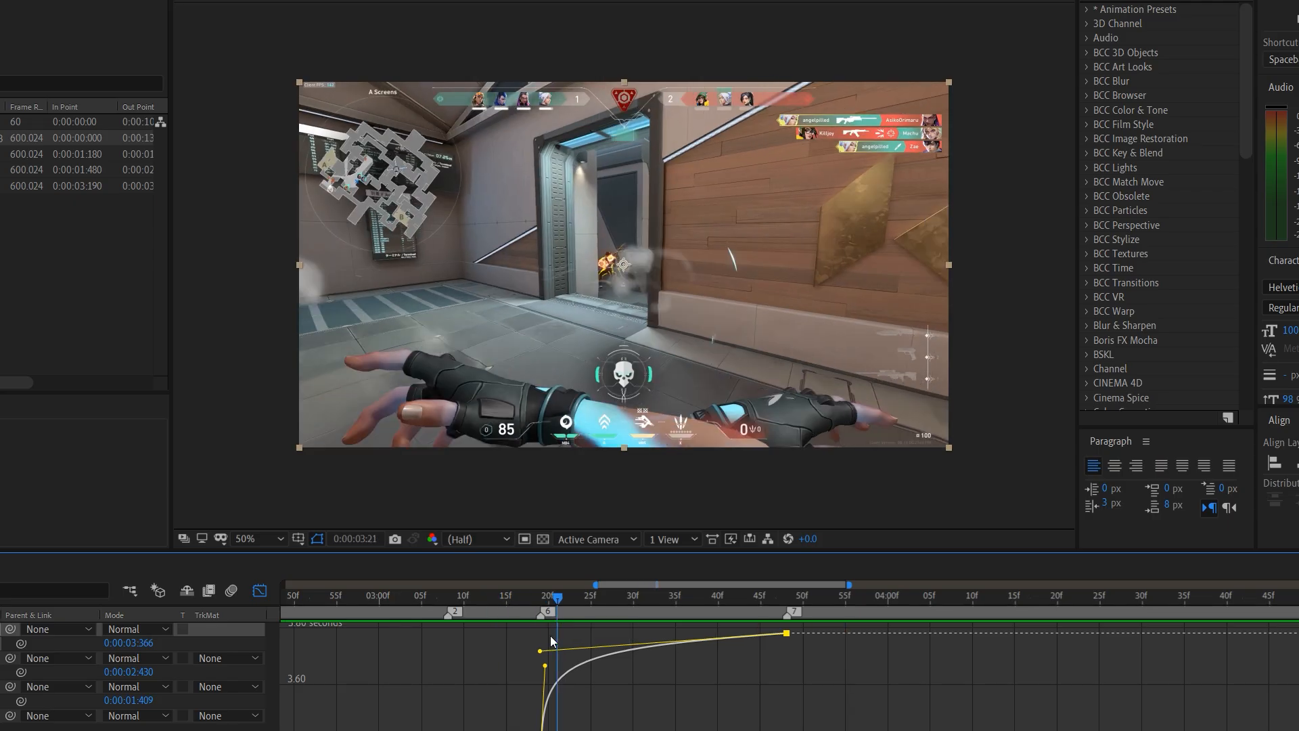
- Soften the time-remap curve's rise after marker 6, keep it nearly flat toward marker 7, and preview it
drag(545, 666, 505, 634)
click(506, 603)
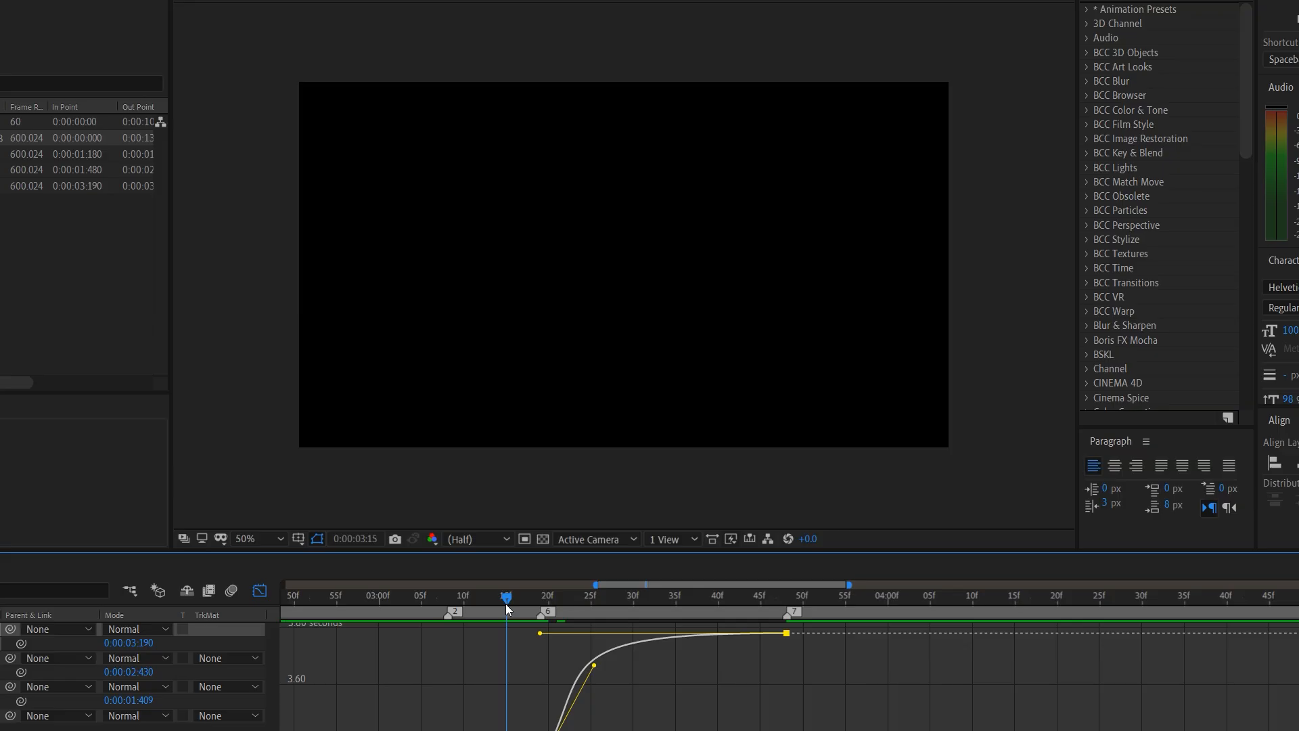
drag(505, 603, 387, 603)
key(space)
key(space)
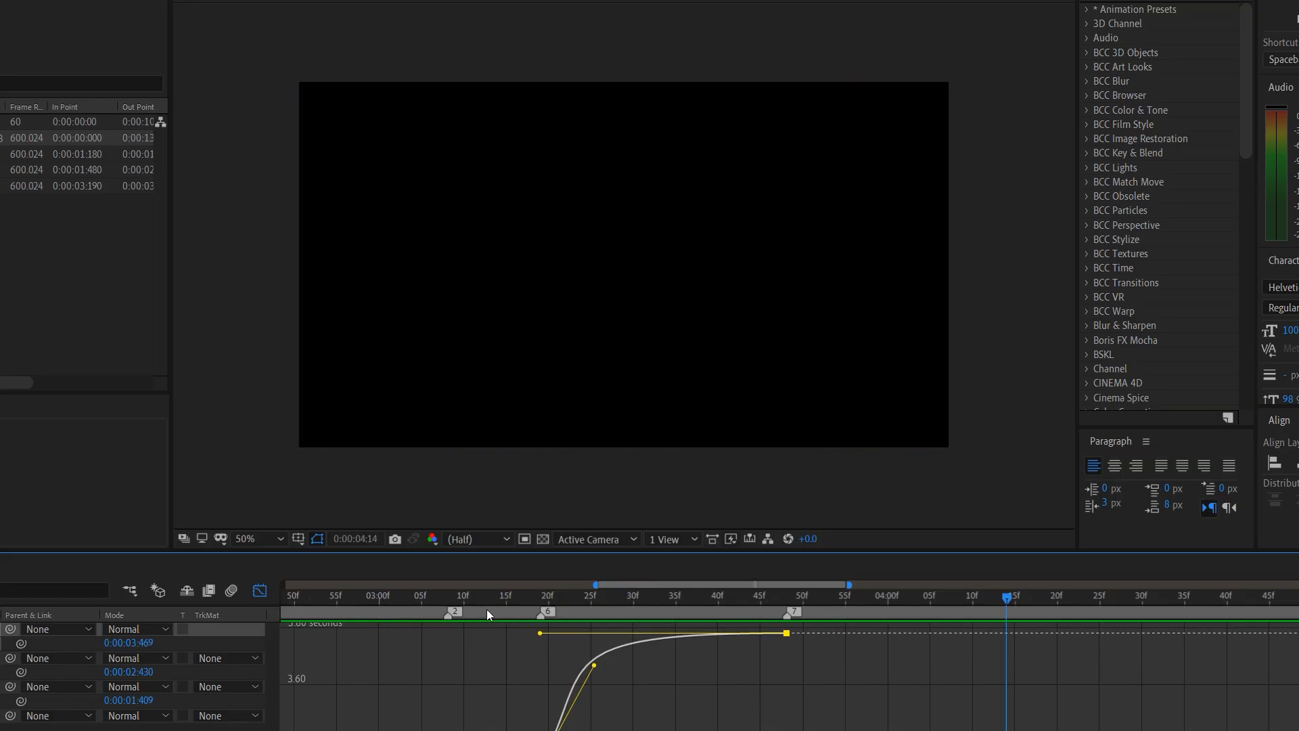
drag(507, 599, 582, 619)
click(515, 604)
key(space)
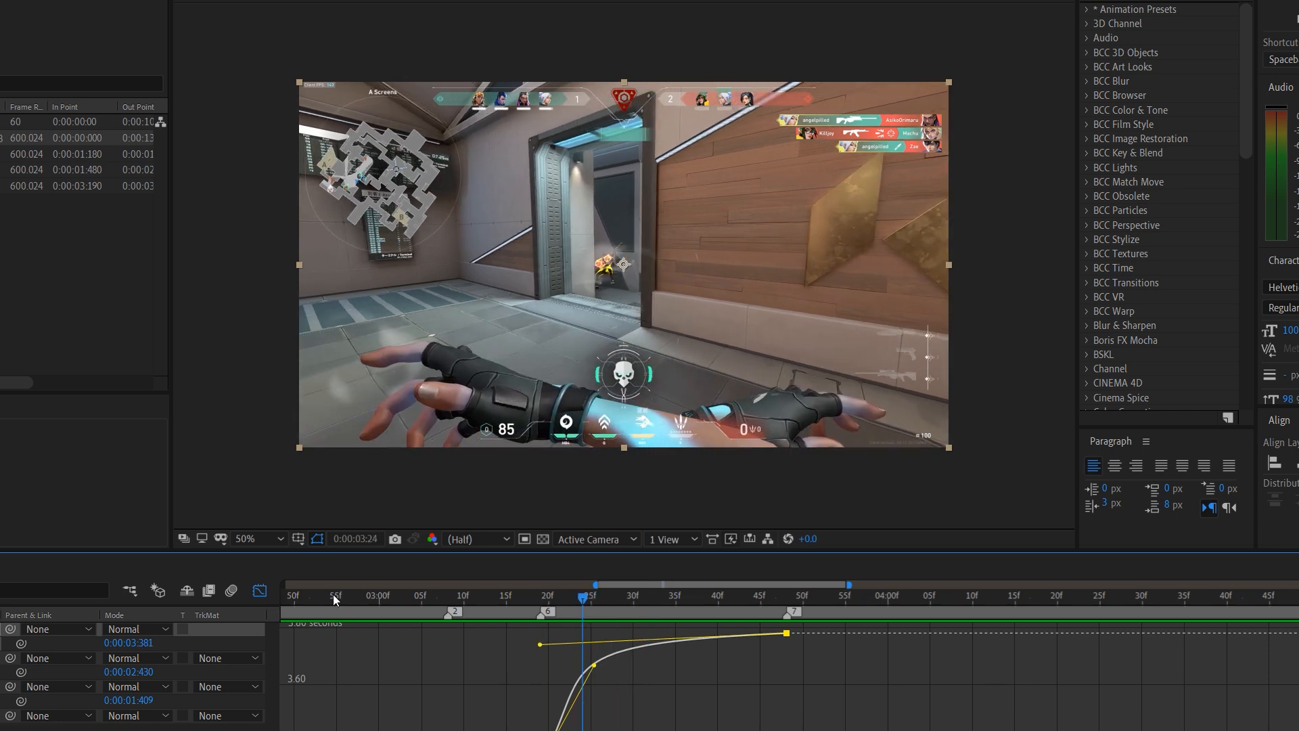
- Add a time-remap keyframe at 0:00:03:37 in the third pre-composed clip and move it onto marker 7, replacing the last keyframe
click(259, 590)
drag(479, 638, 830, 636)
click(830, 642)
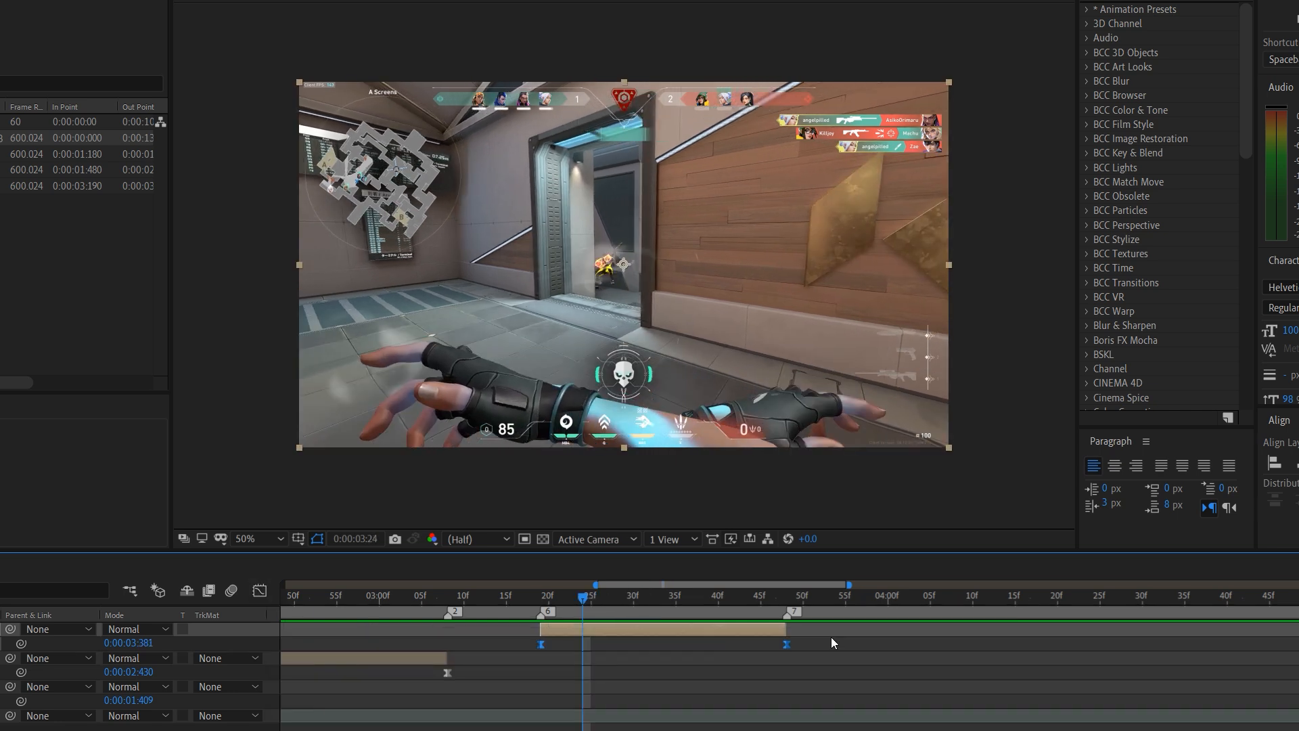
click(617, 599)
drag(625, 604, 694, 609)
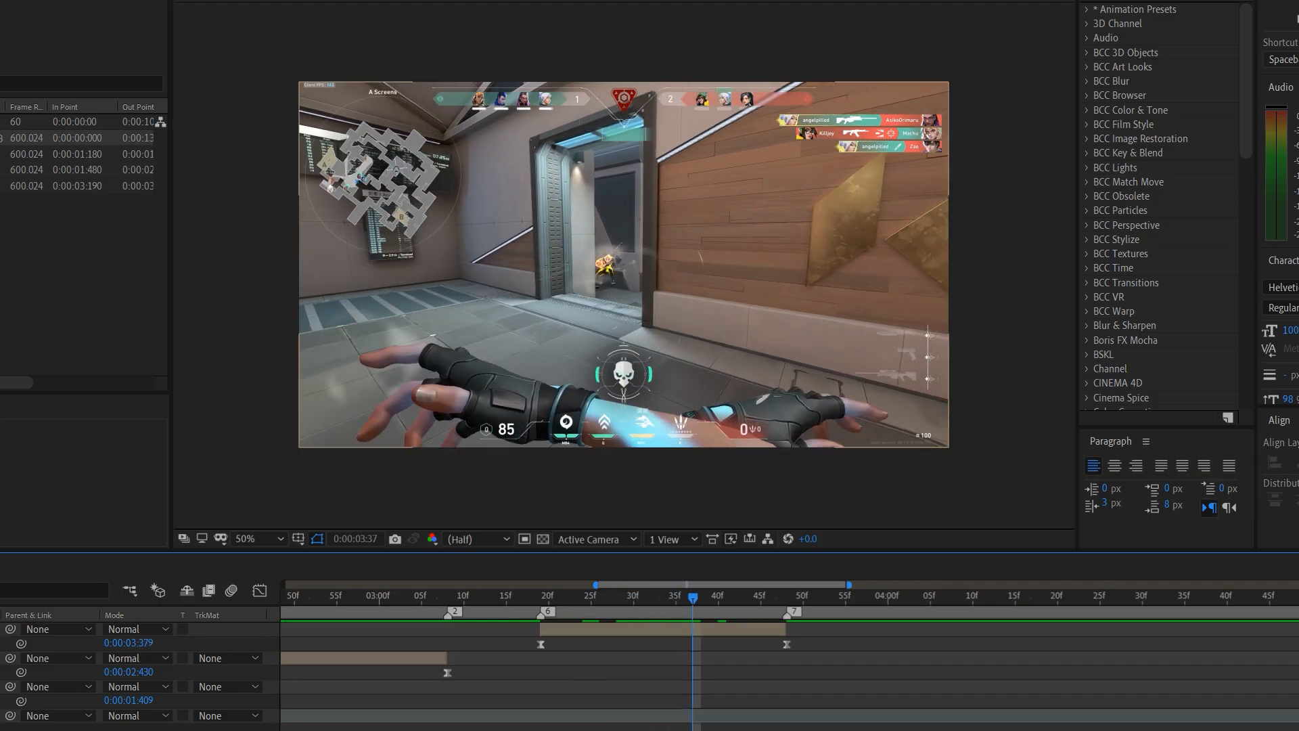
click(624, 433)
key(alt+shift+t)
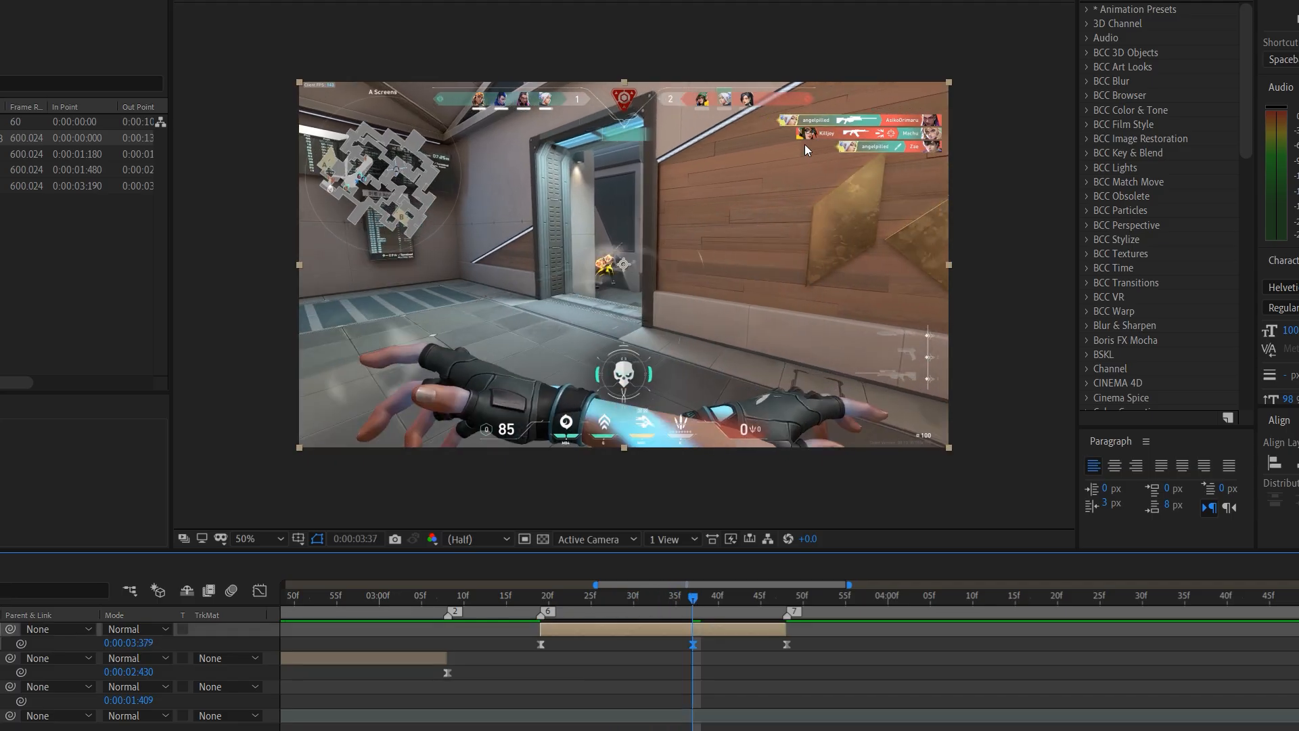
drag(692, 644, 786, 660)
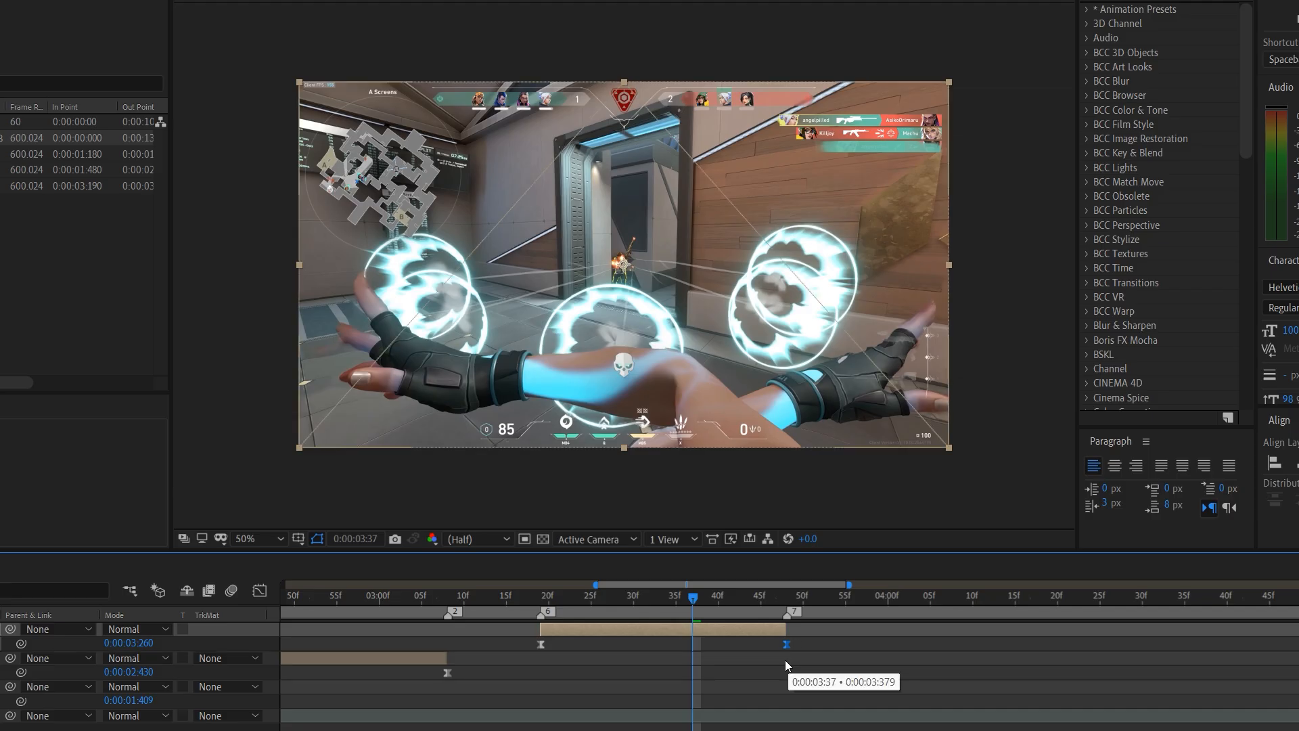
- Reshape the time-remap curve between markers 6 and 7 to start steeply and flatten out toward the new end keyframe, and preview it
click(259, 590)
drag(704, 723, 562, 658)
click(481, 613)
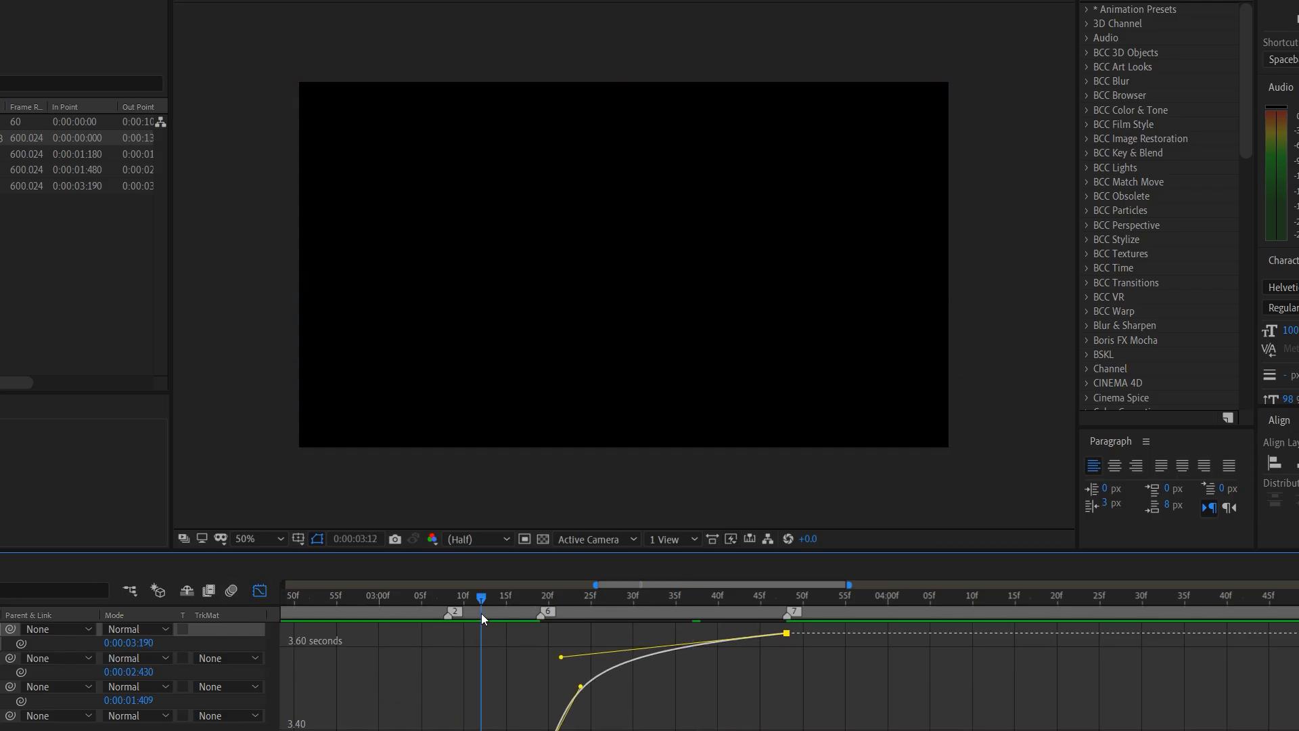
click(489, 613)
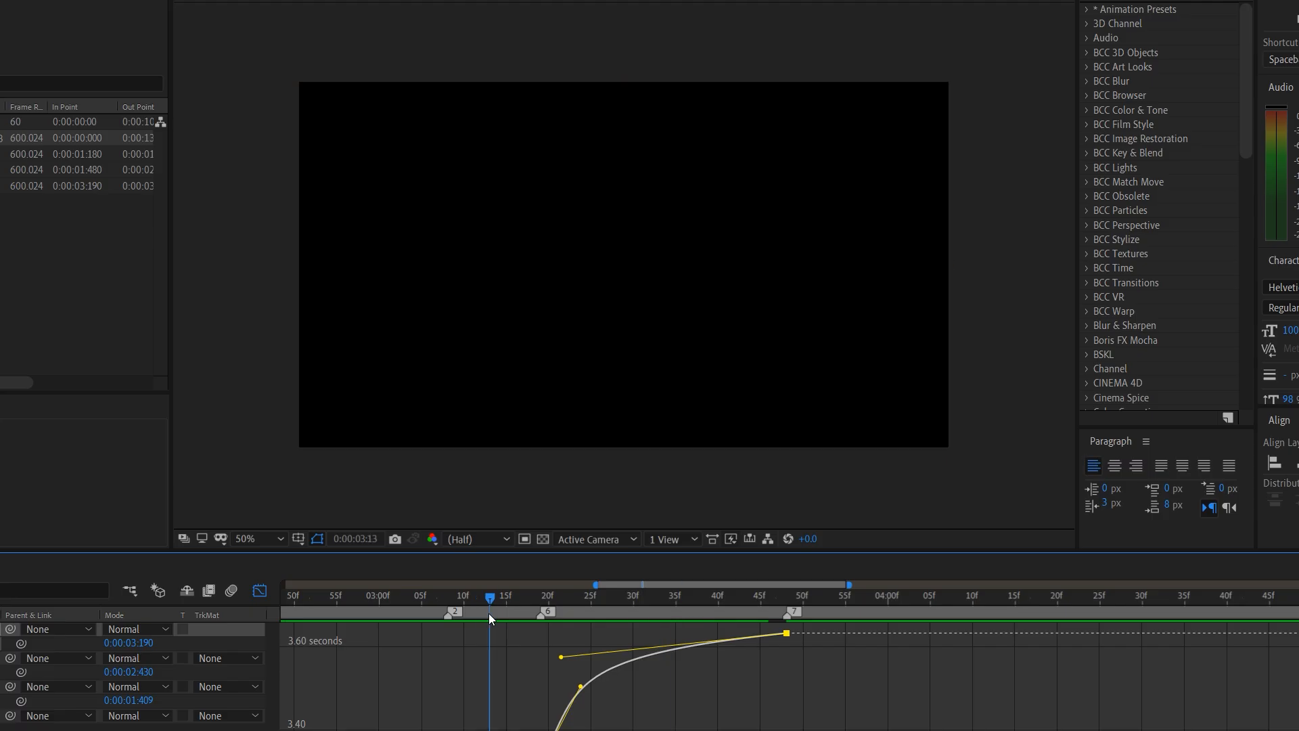
click(557, 613)
drag(561, 656, 506, 643)
click(464, 615)
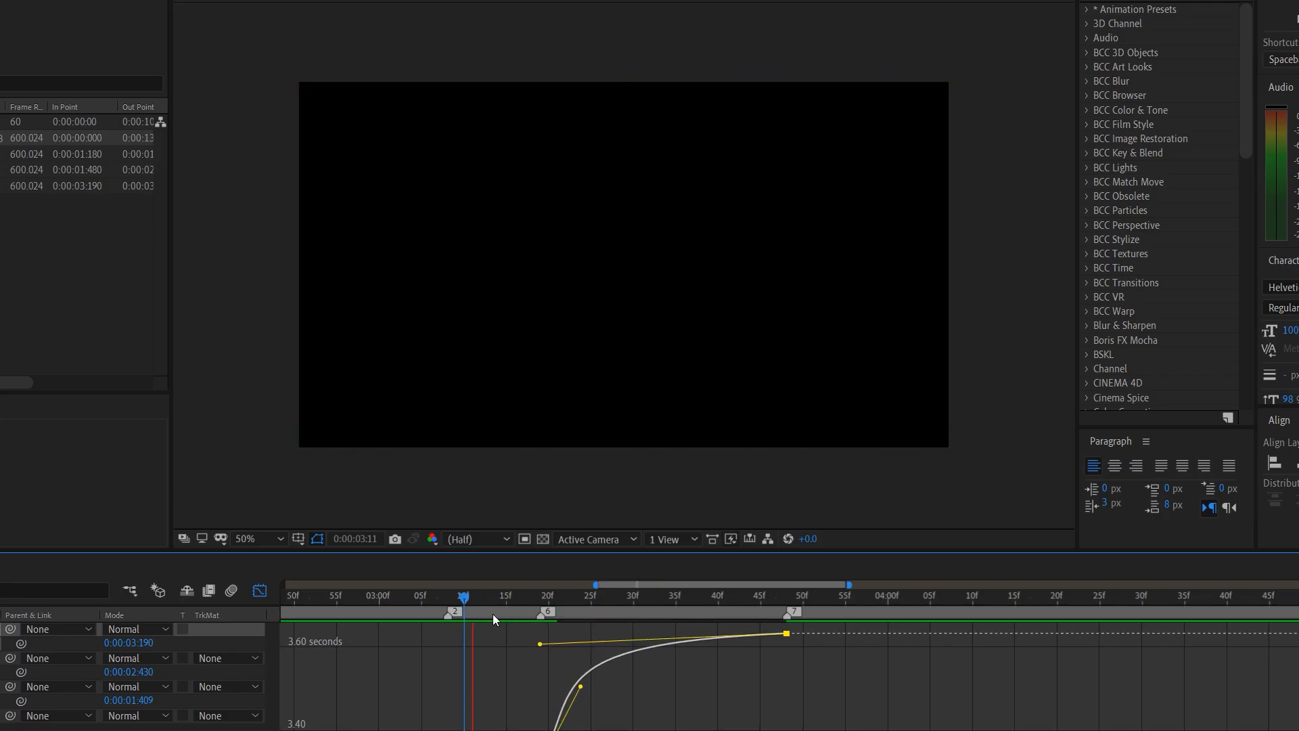
click(493, 614)
key(space)
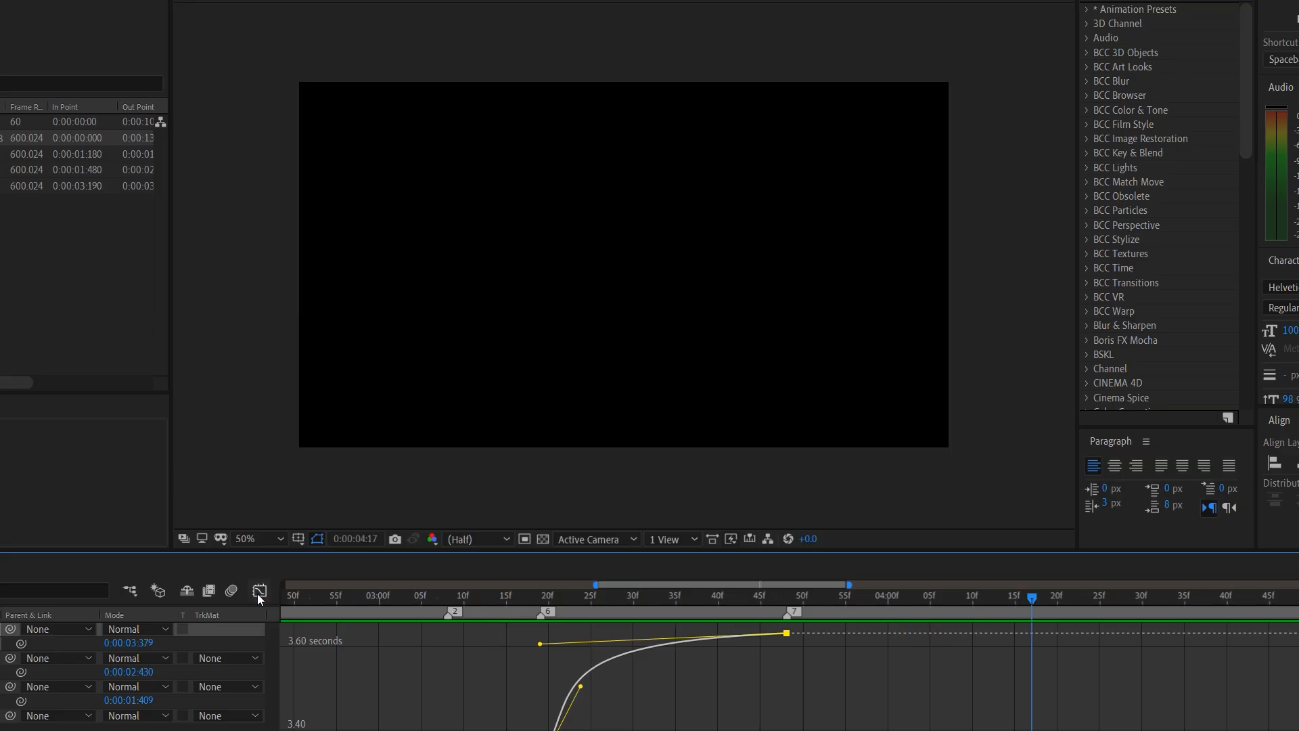
- Leave the graph editor and preview the whole edit from the start across all markers
click(259, 592)
key(minus)
key(minus)
key(minus)
key(space)
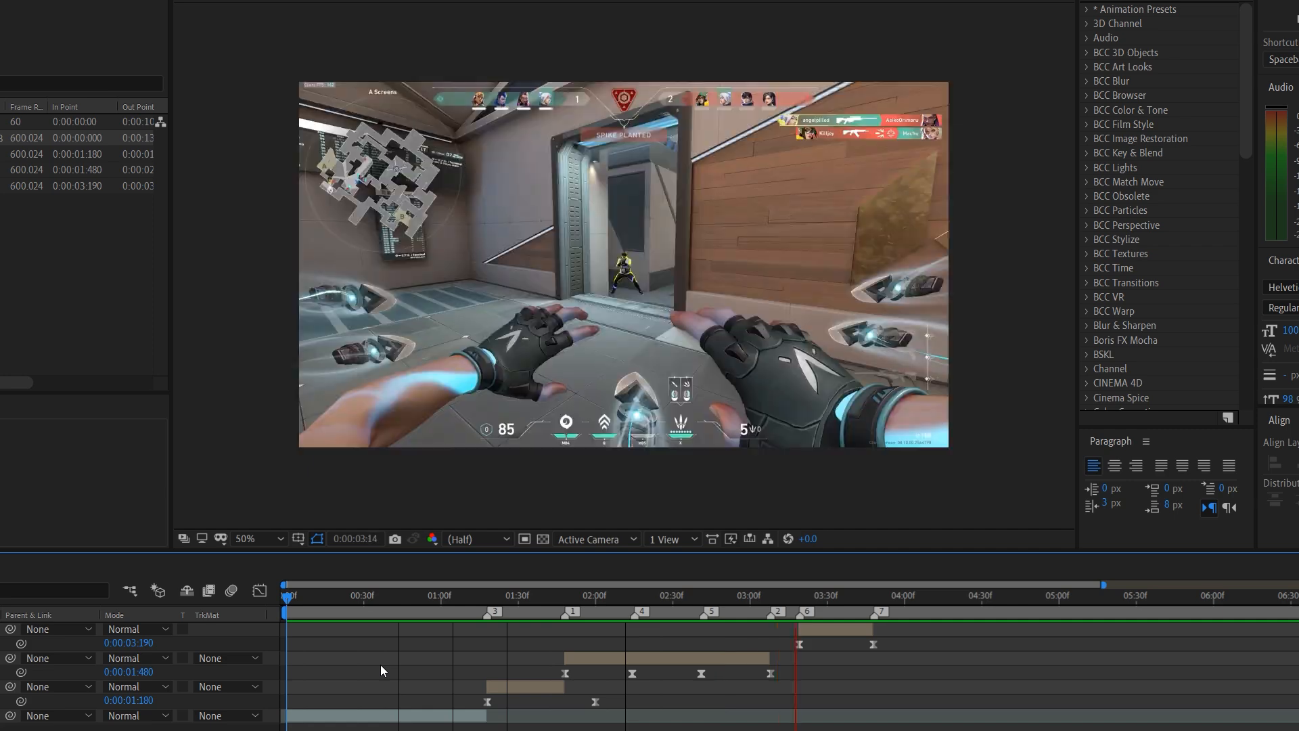
key(space)
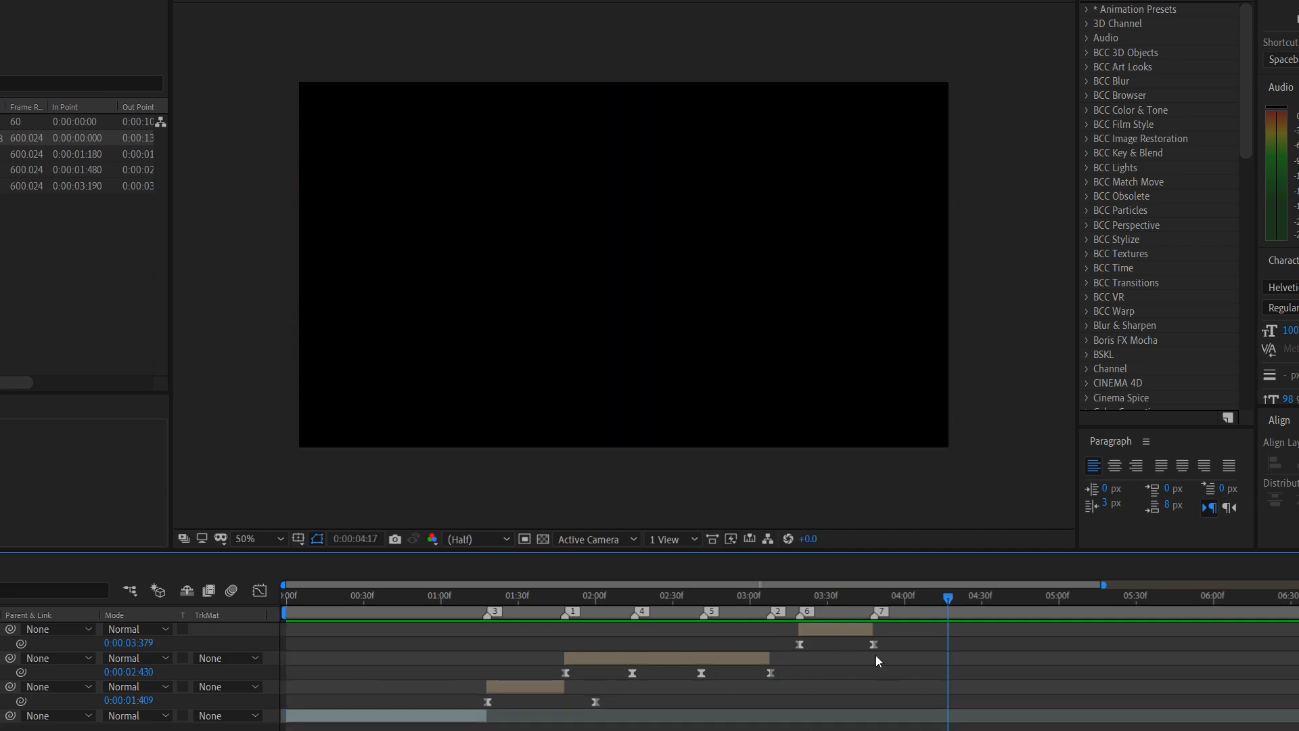
- Collapse the time-remap properties of the clips and go to 0:00:03:14 in the gap between markers 2 and 6
key(u)
drag(914, 601, 786, 640)
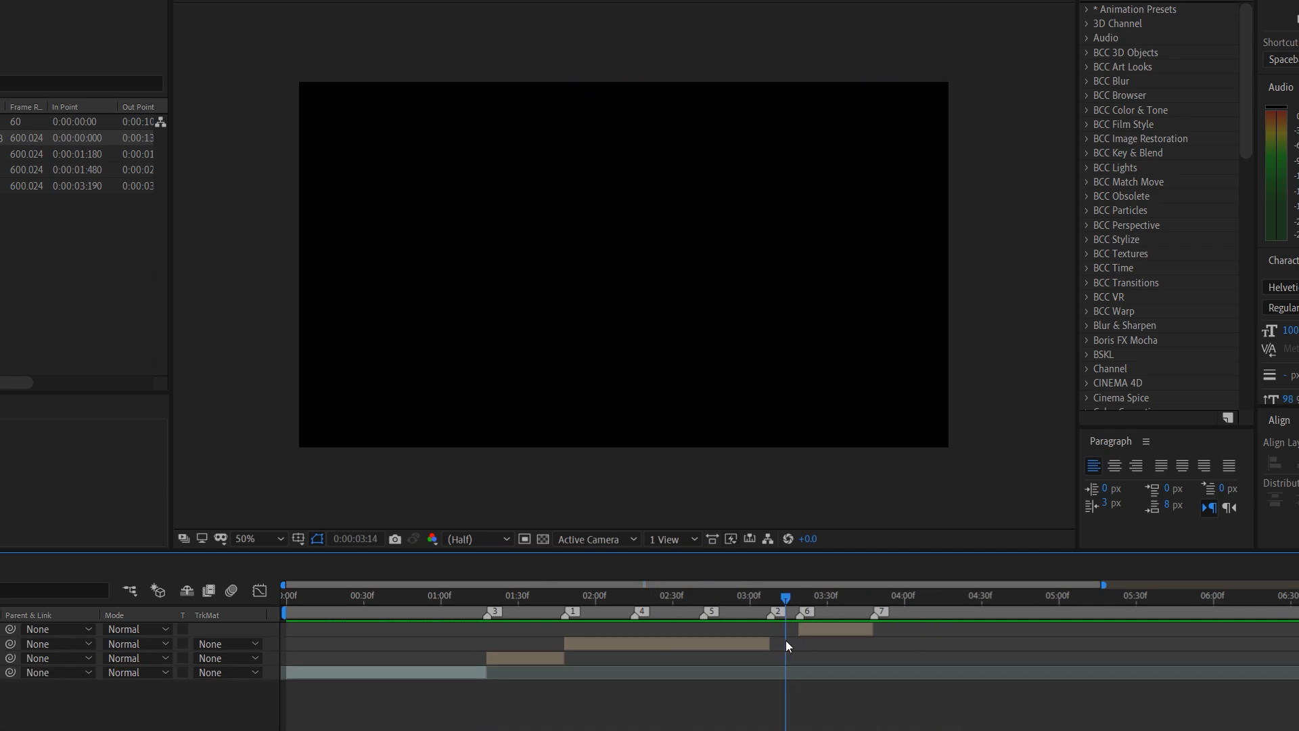